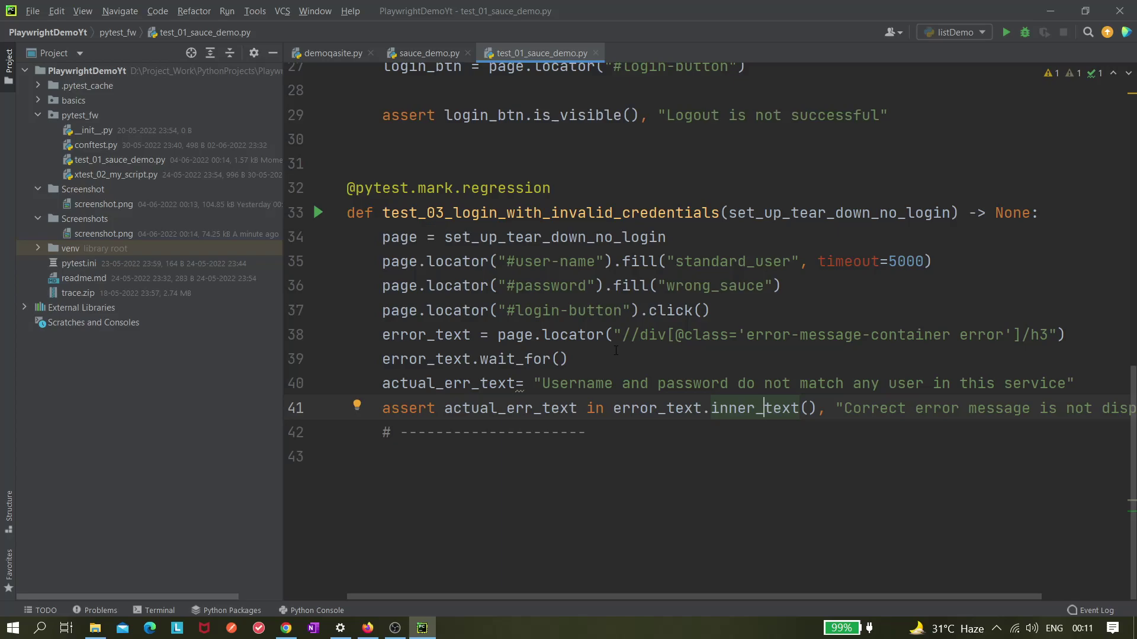
Bring up the project Terminal and review the three test function names in the editor
click(614, 425)
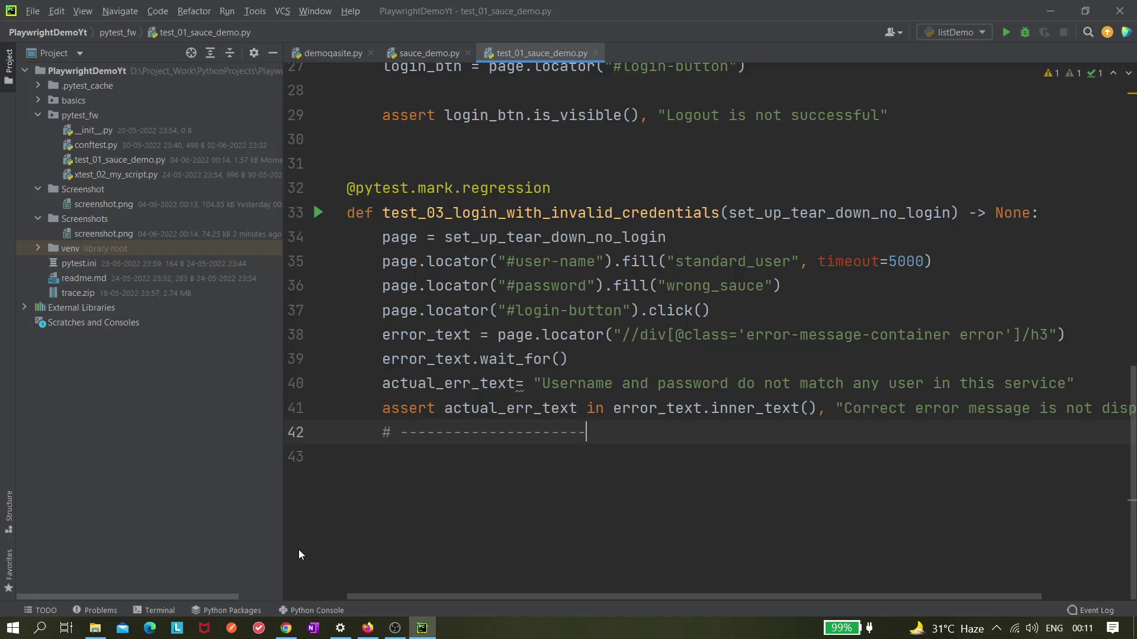
click(160, 610)
text(pyt)
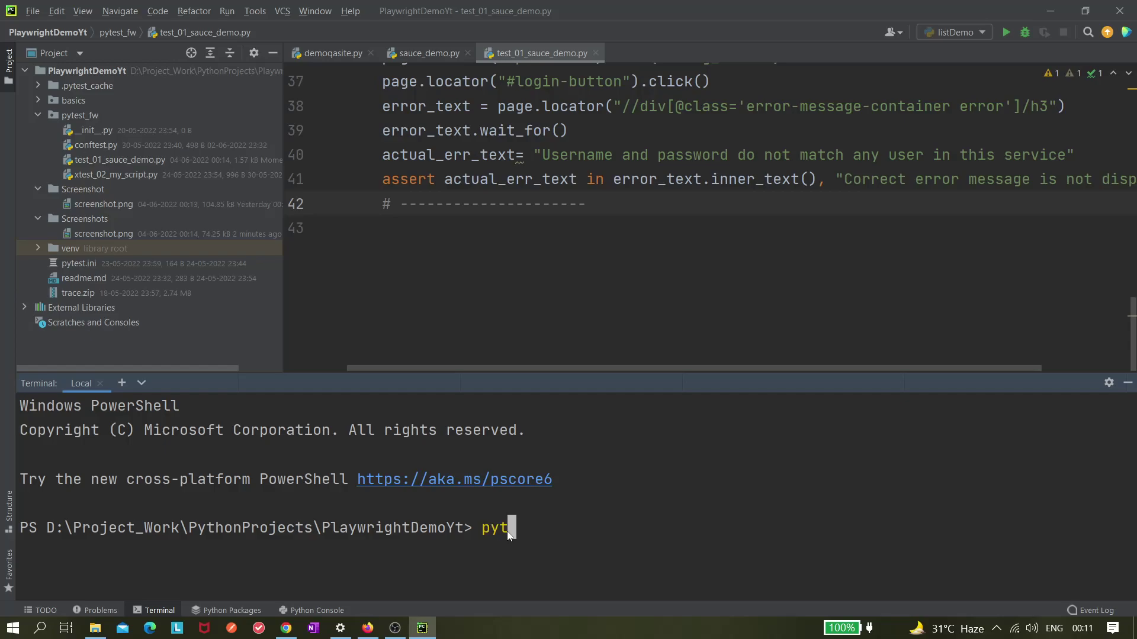
click(600, 275)
scroll(592, 282, up, 3)
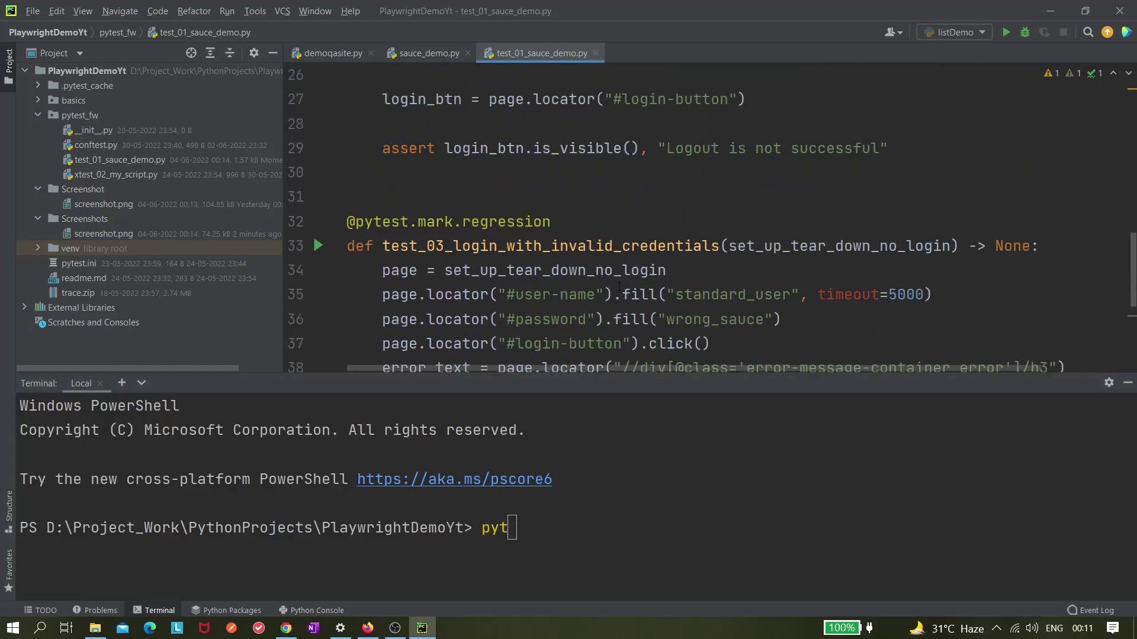
scroll(600, 283, up, 3)
scroll(608, 285, up, 2)
scroll(619, 287, up, 3)
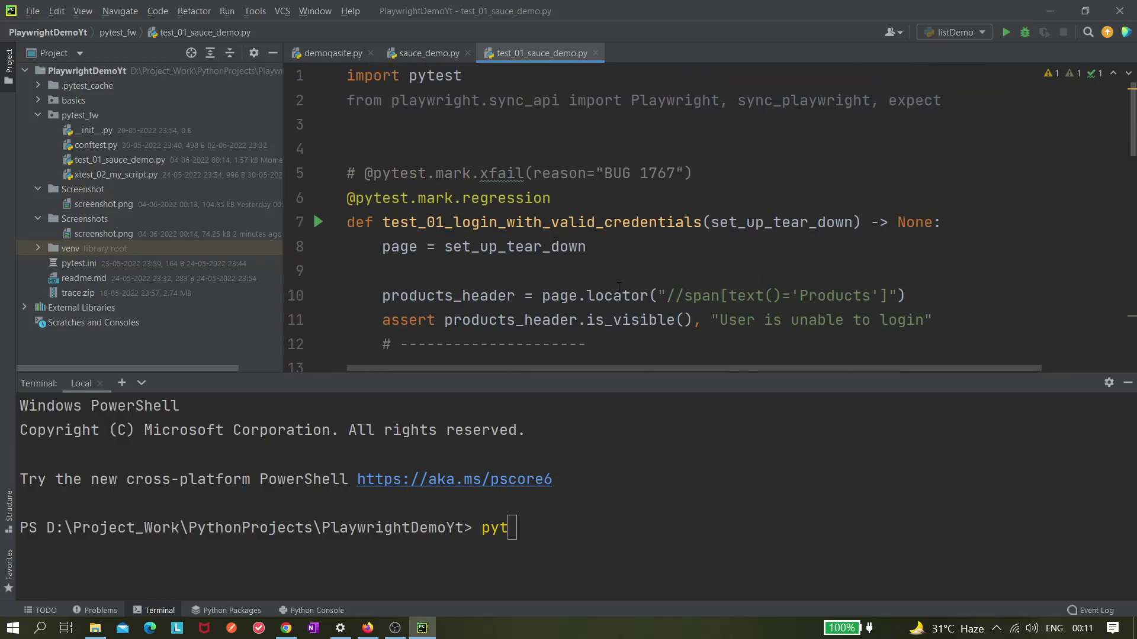
double_click(533, 224)
scroll(533, 226, down, 4)
click(471, 198)
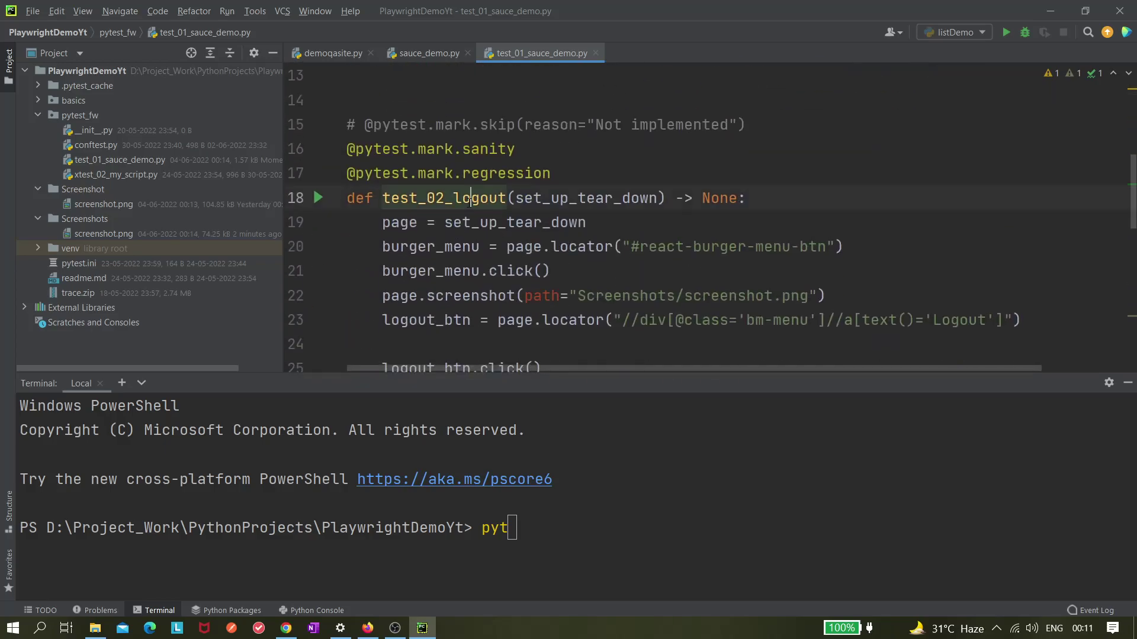
scroll(472, 209, down, 1)
scroll(476, 231, down, 2)
scroll(479, 253, down, 1)
double_click(481, 269)
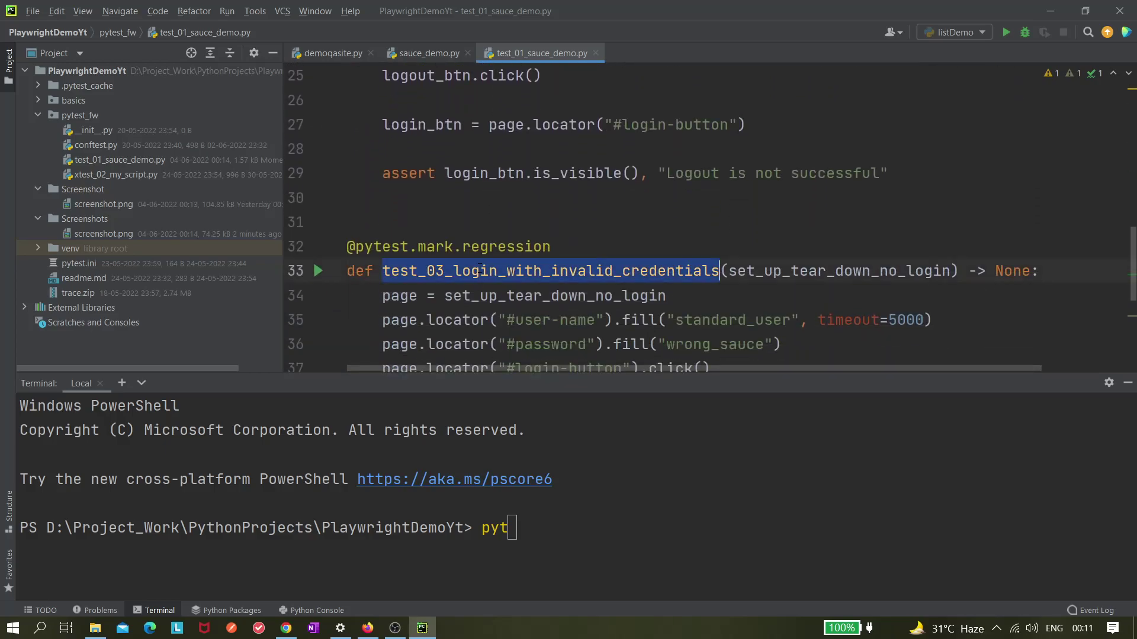
scroll(481, 270, down, 2)
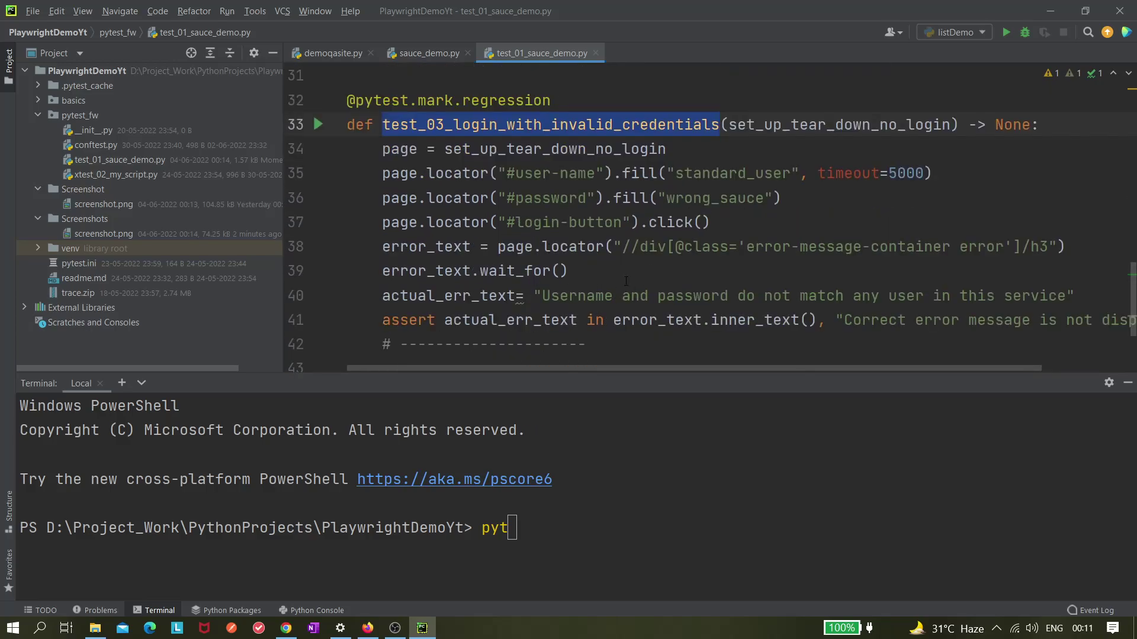
Delete the old Screenshot folder from the project, leaving only Screenshots
click(40, 218)
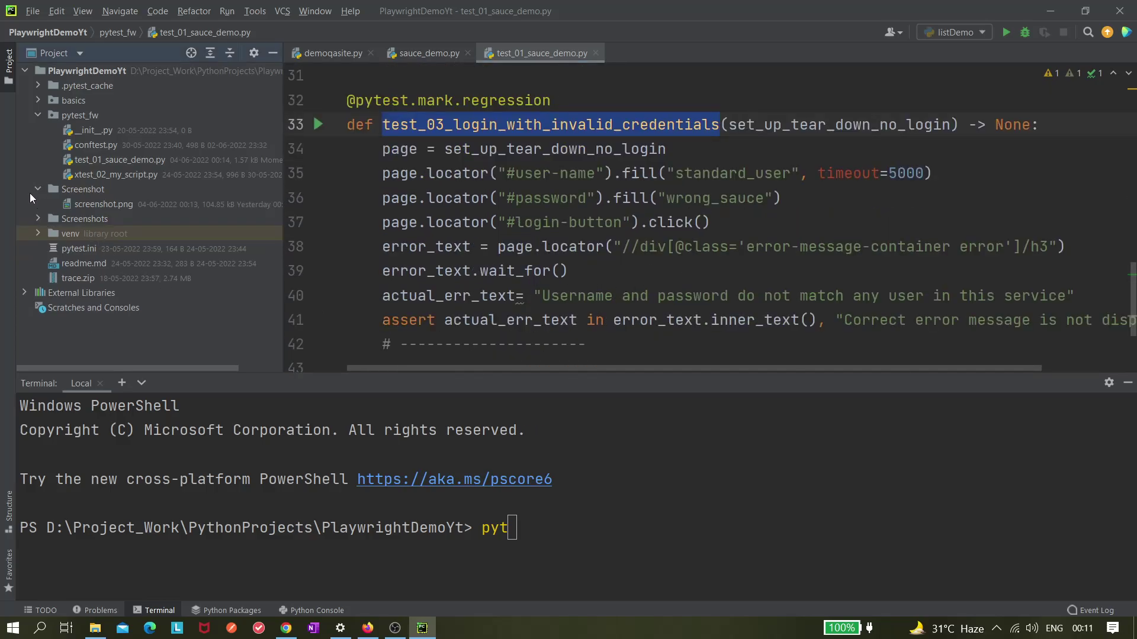
click(30, 191)
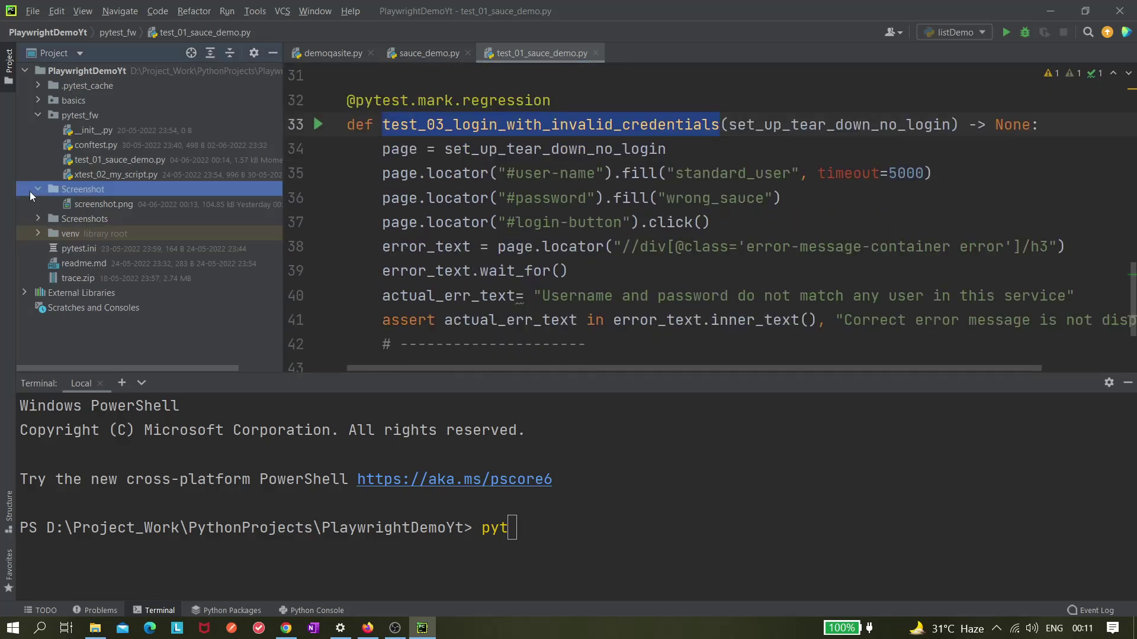
right_click(86, 189)
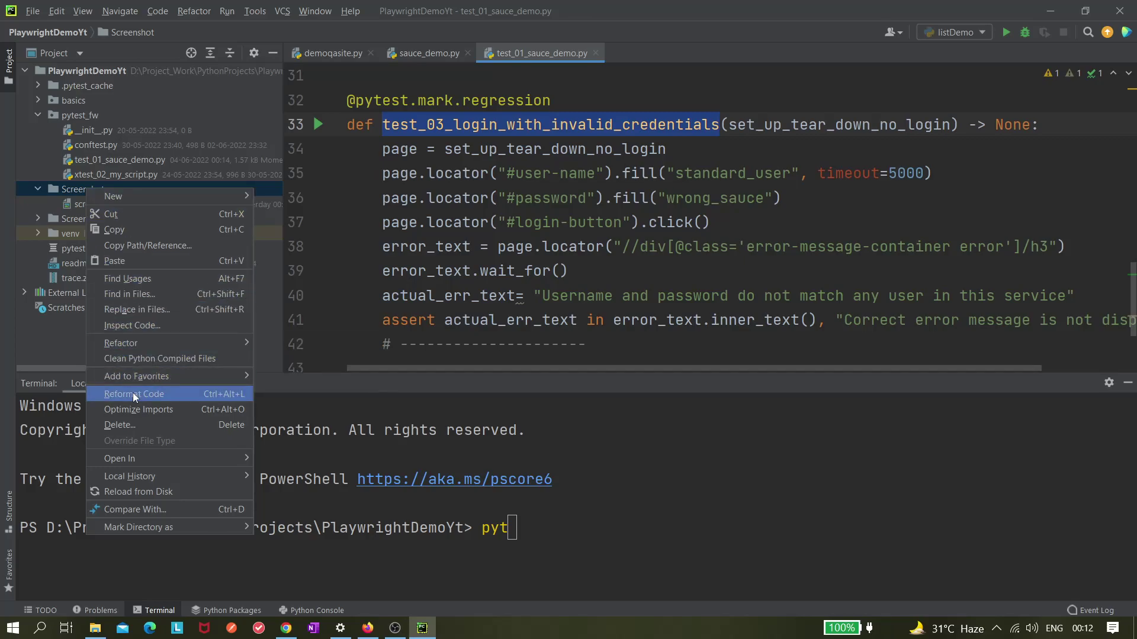
click(127, 427)
click(593, 347)
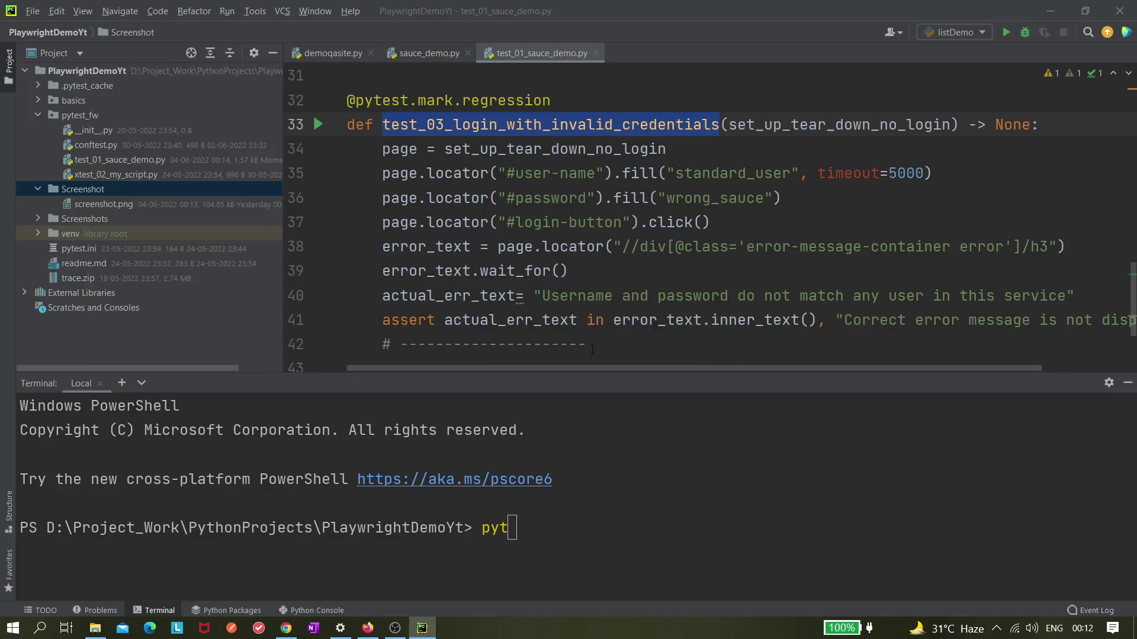
click(36, 188)
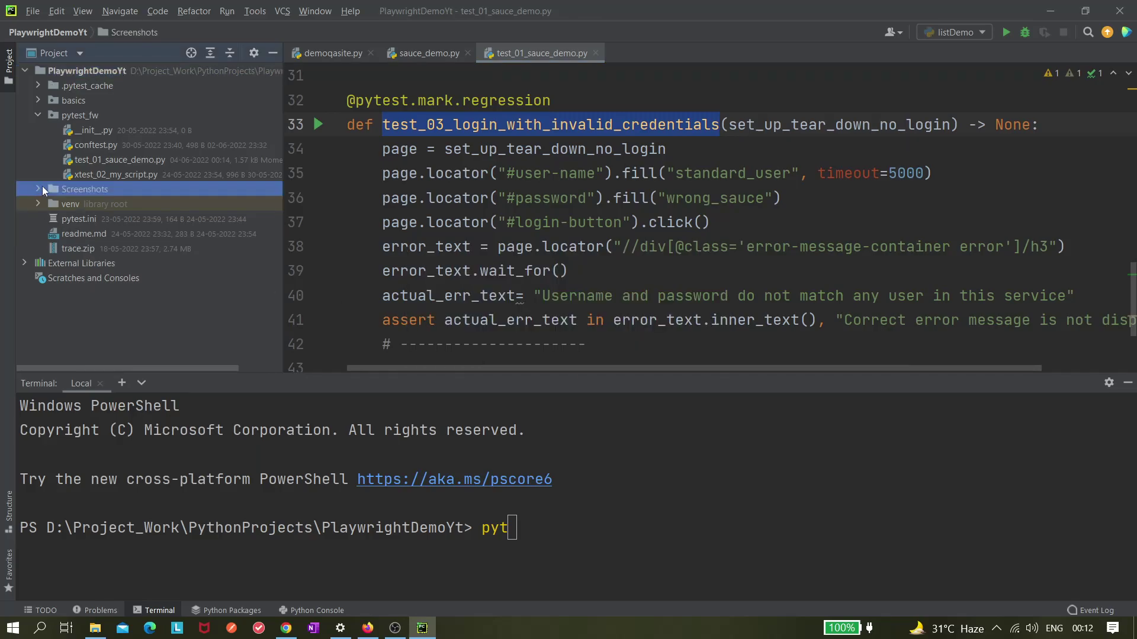
scroll(664, 264, down, 2)
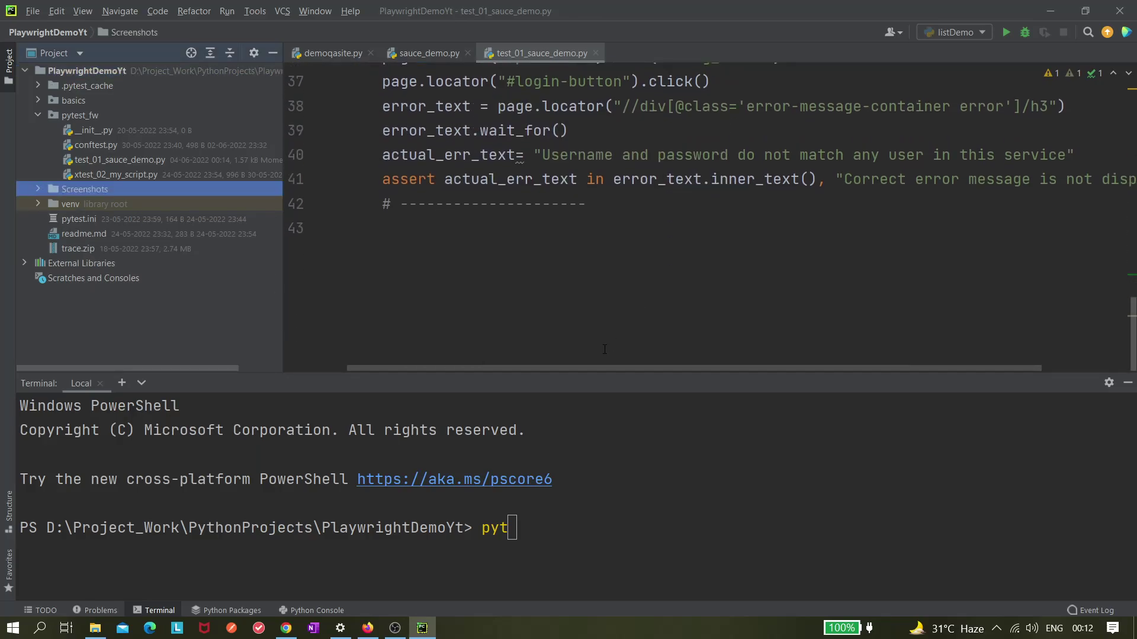
Build the command pytest -s -v --headed --video=on --slowmo=500, replacing the 300 slowmo value
click(521, 528)
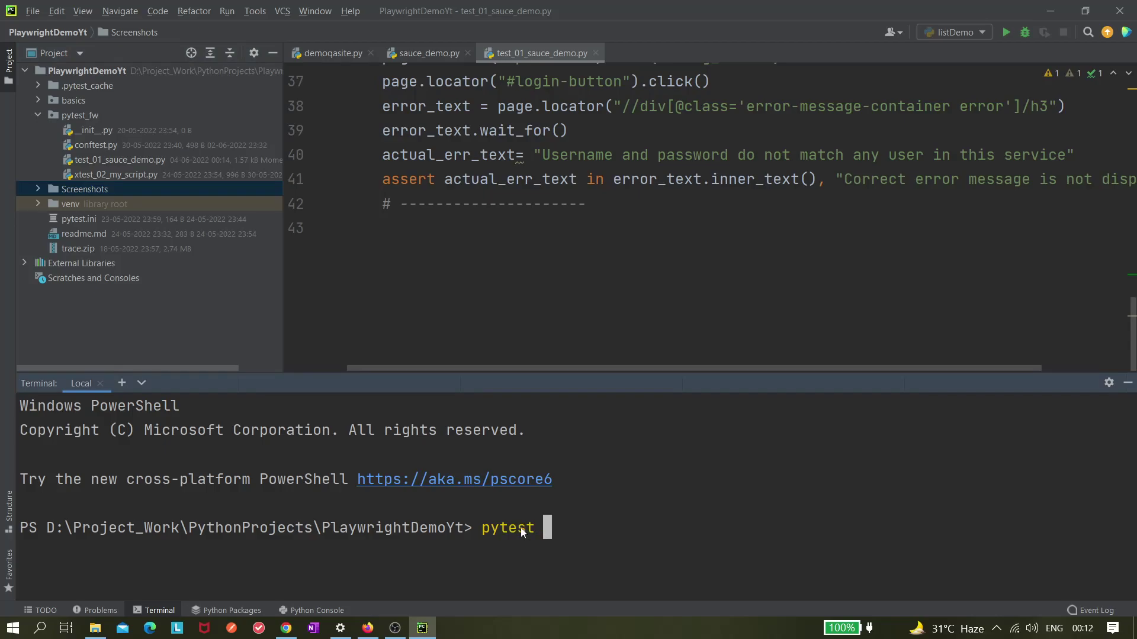
text(-s -v)
text( --)
text(headed )
text(--)
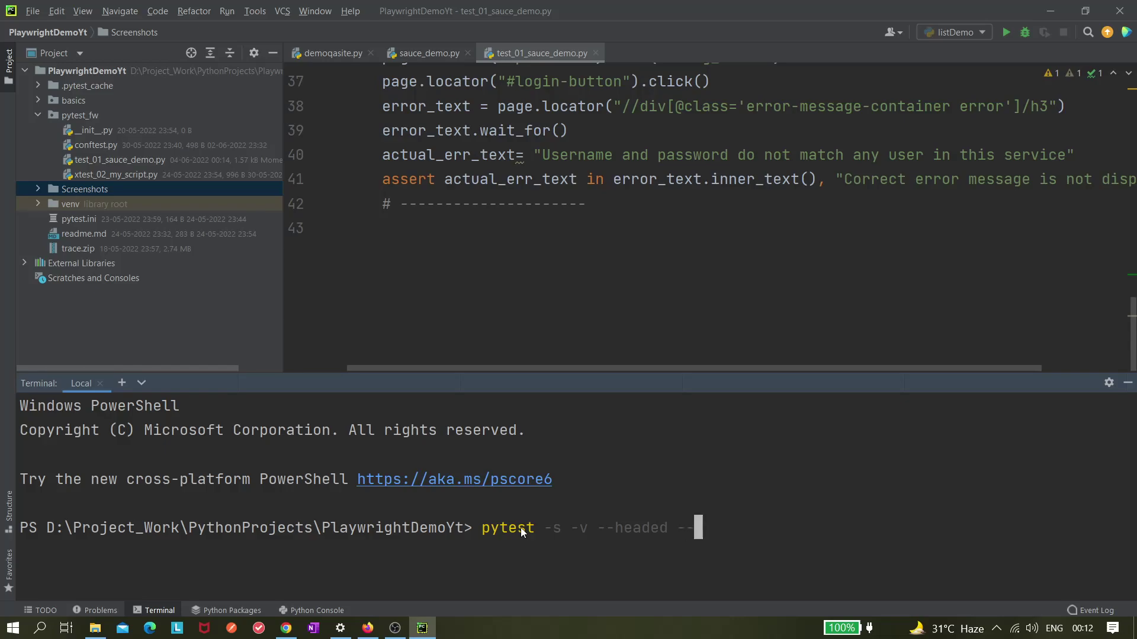
text(vi)
text(deo=)
text(on)
scroll(547, 289, up, 5)
click(487, 348)
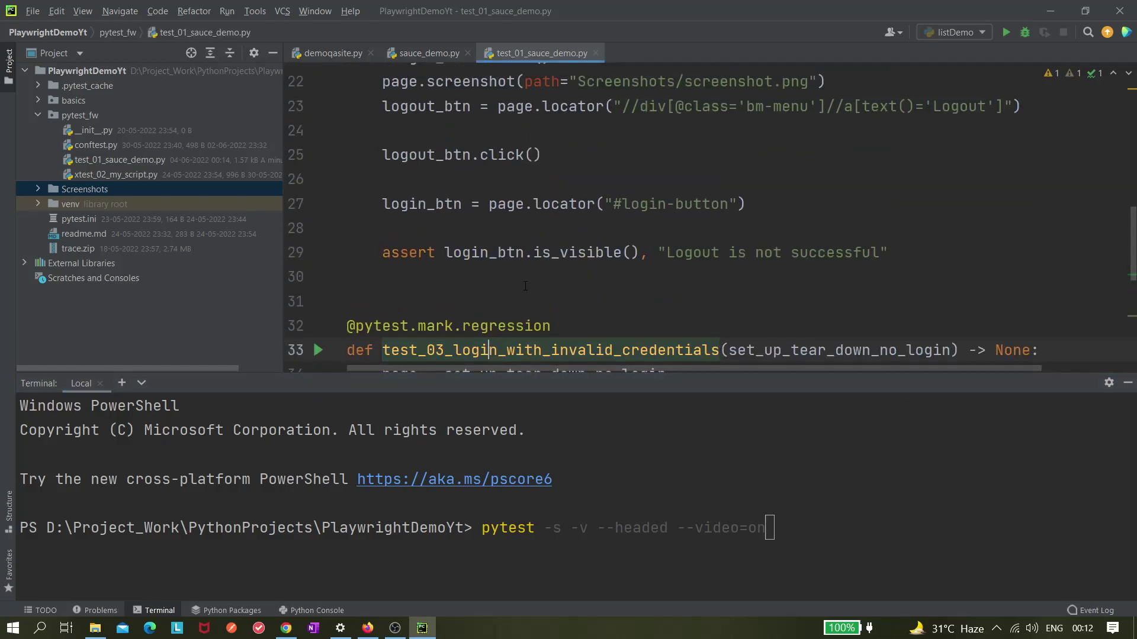
scroll(559, 253, down, 2)
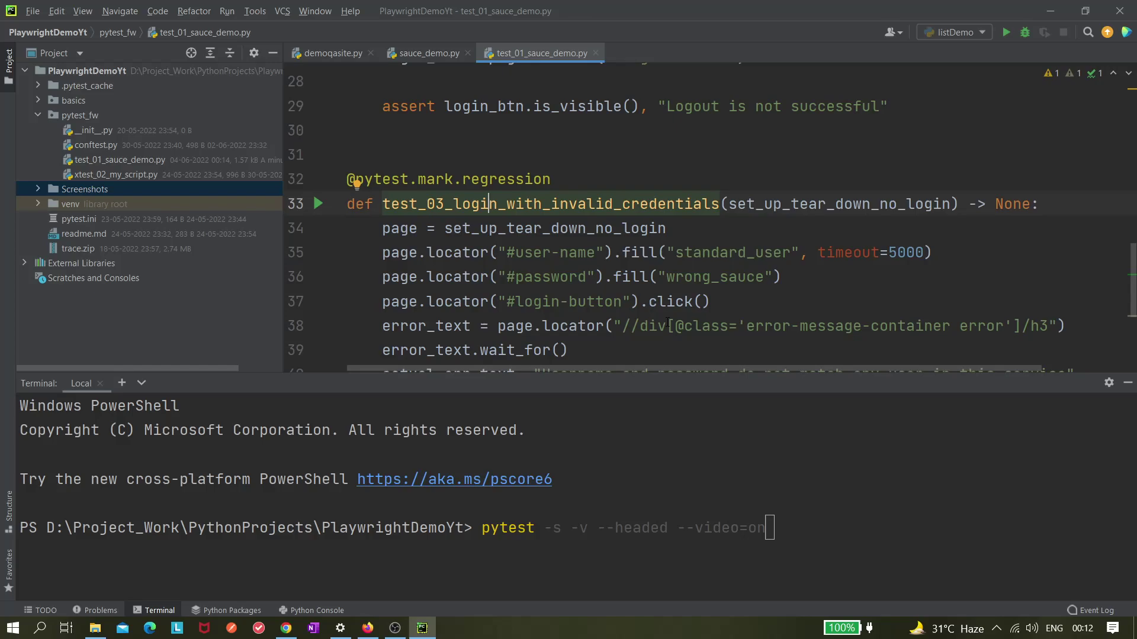
click(780, 528)
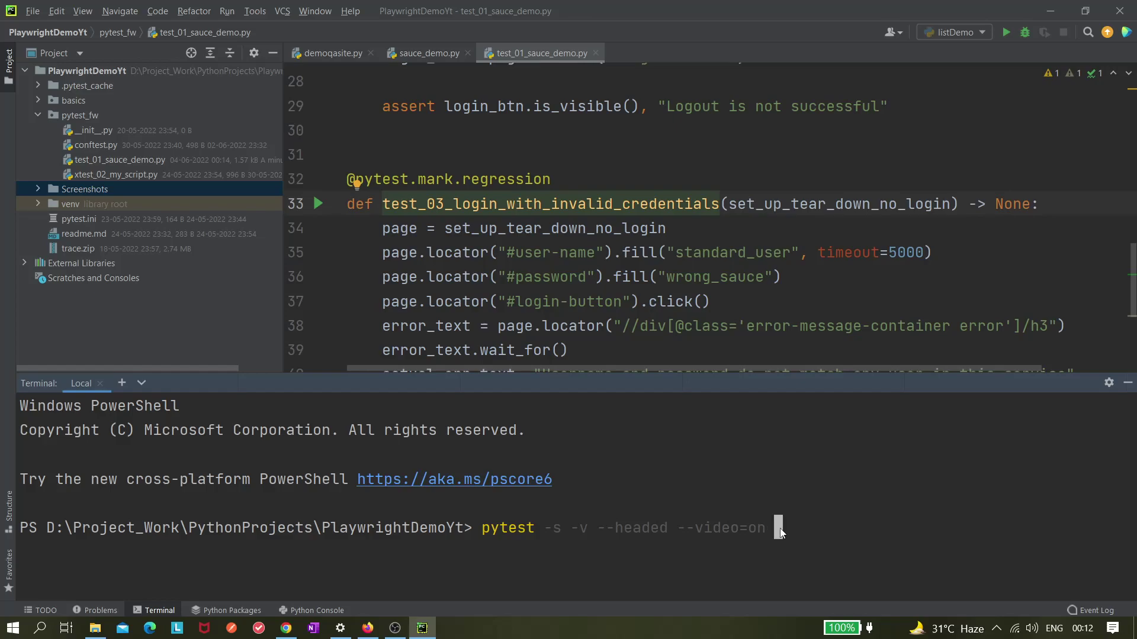
text(--slowmo)
text(=)
text(300)
key(BackSpace)
key(BackSpace)
key(BackSpace)
text(50)
text(0)
key(ctrl+s)
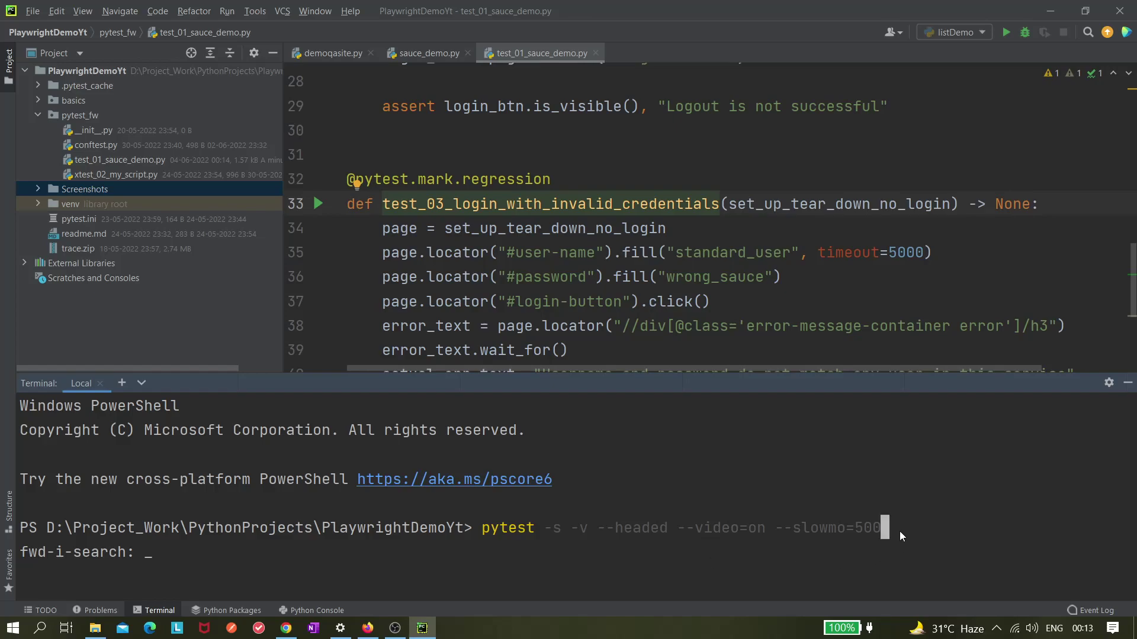
Run the pytest command so all three sauce demo tests pass
key(Return)
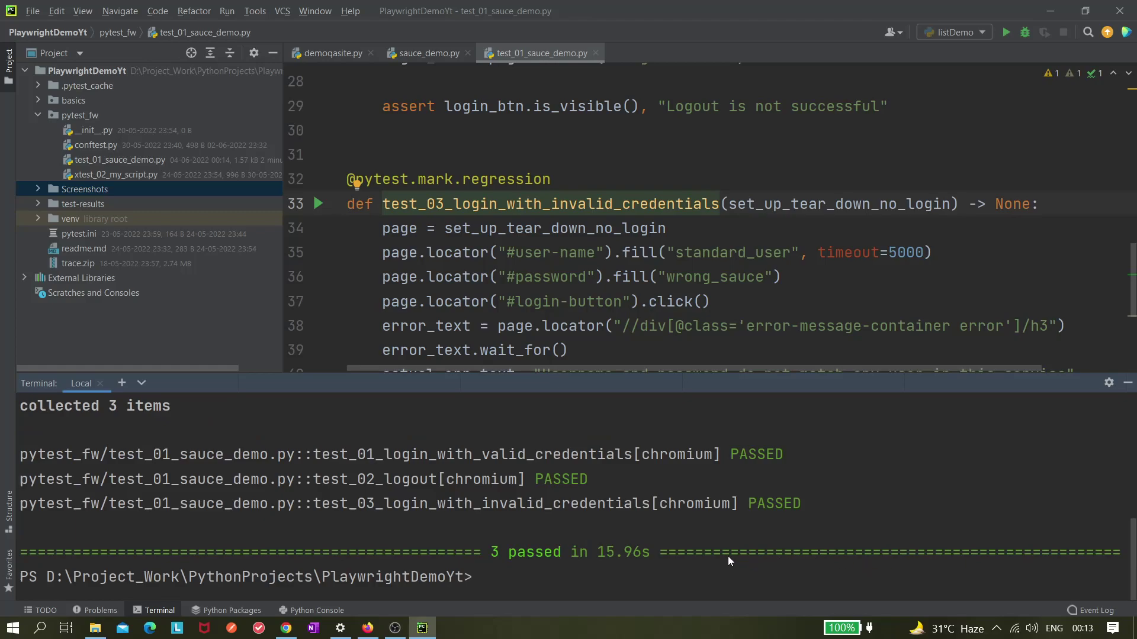
scroll(728, 560, up, 1)
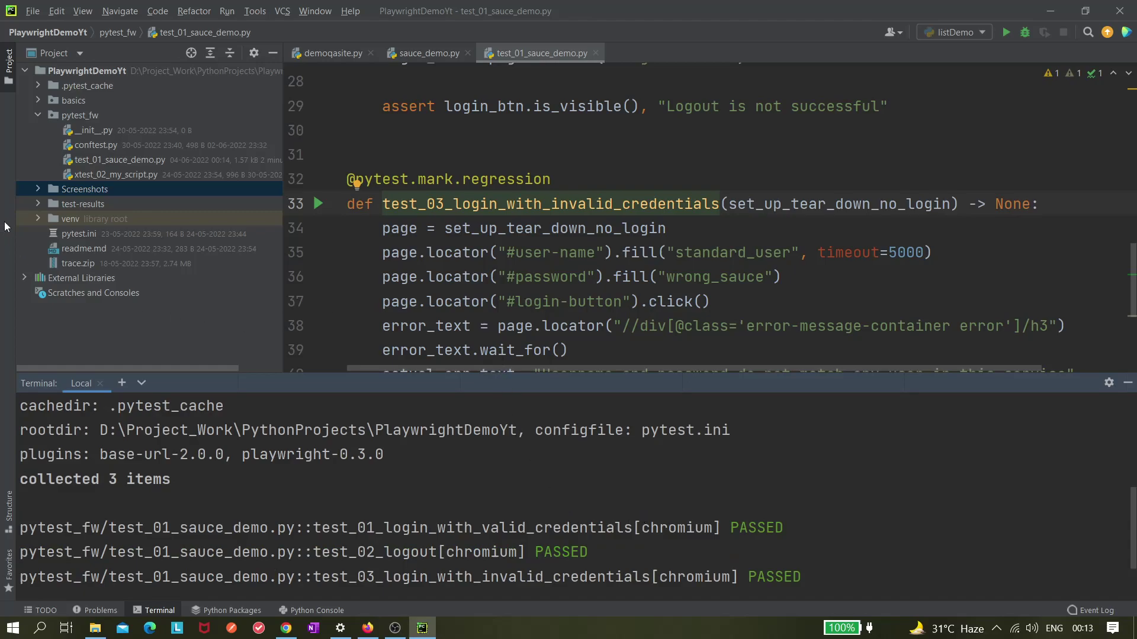
Expand test-results and the first test's folder to reach its .webm recording
click(33, 204)
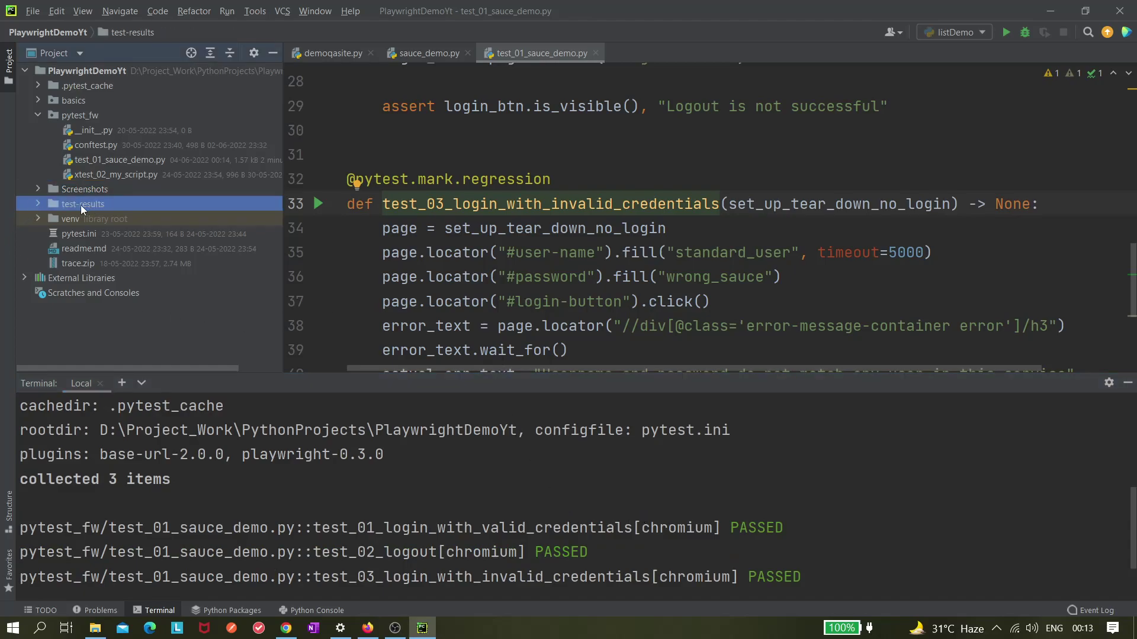
scroll(763, 486, up, 5)
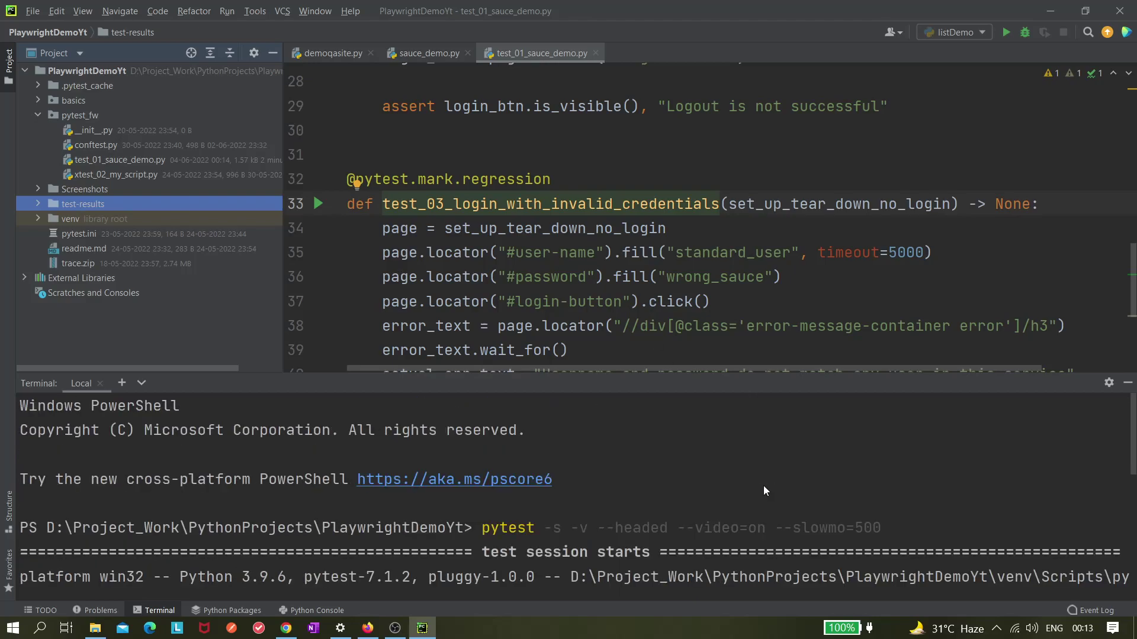
scroll(763, 486, down, 1)
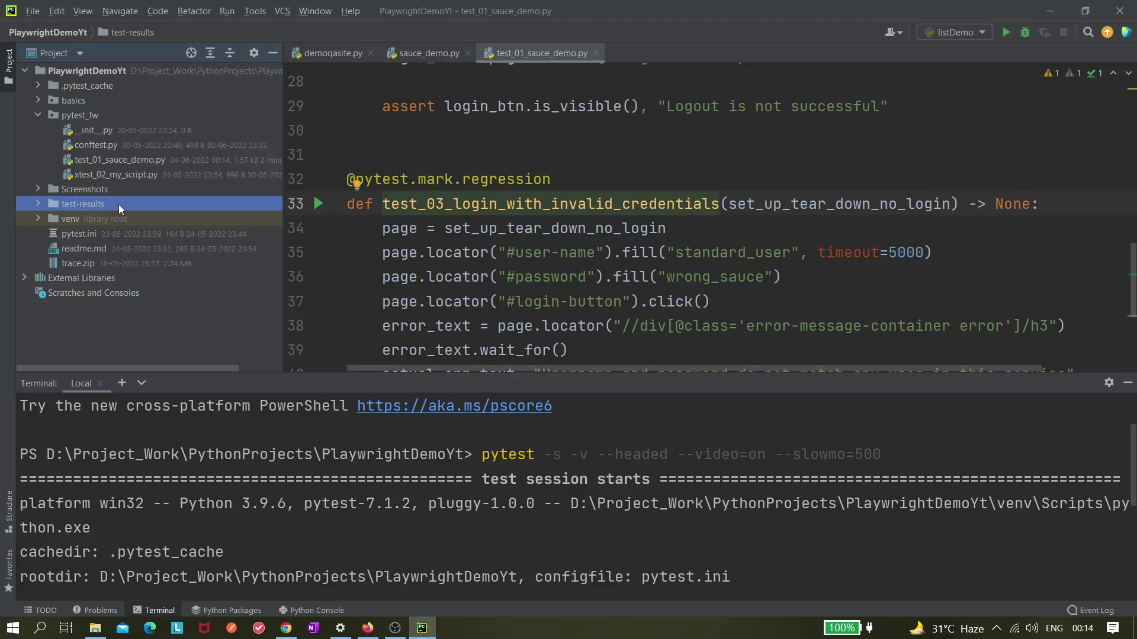
click(39, 203)
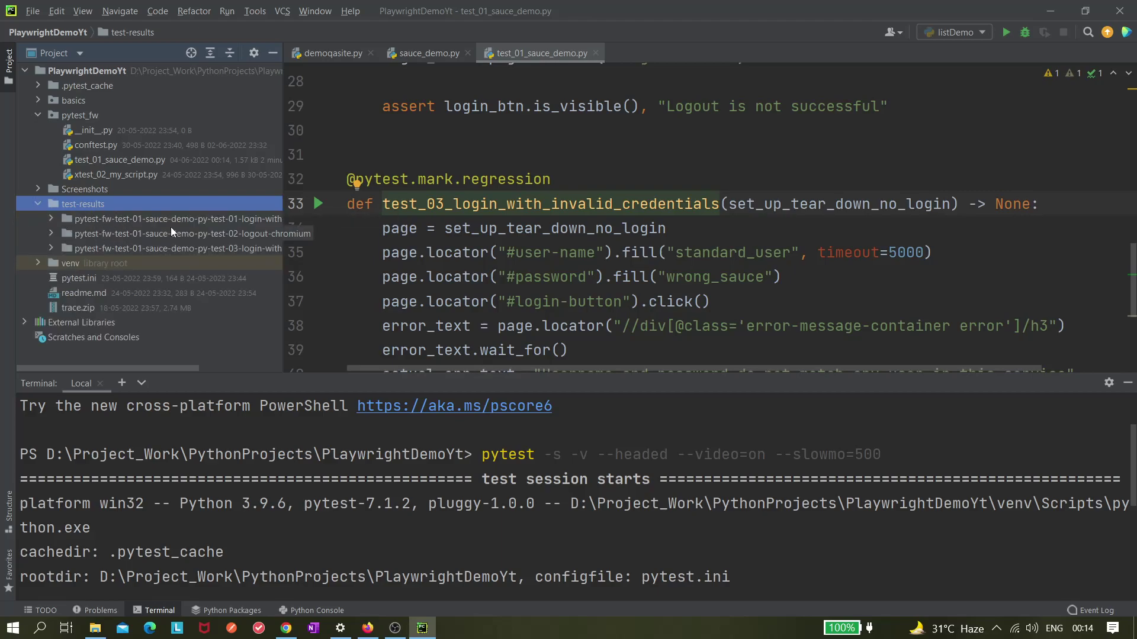
click(51, 219)
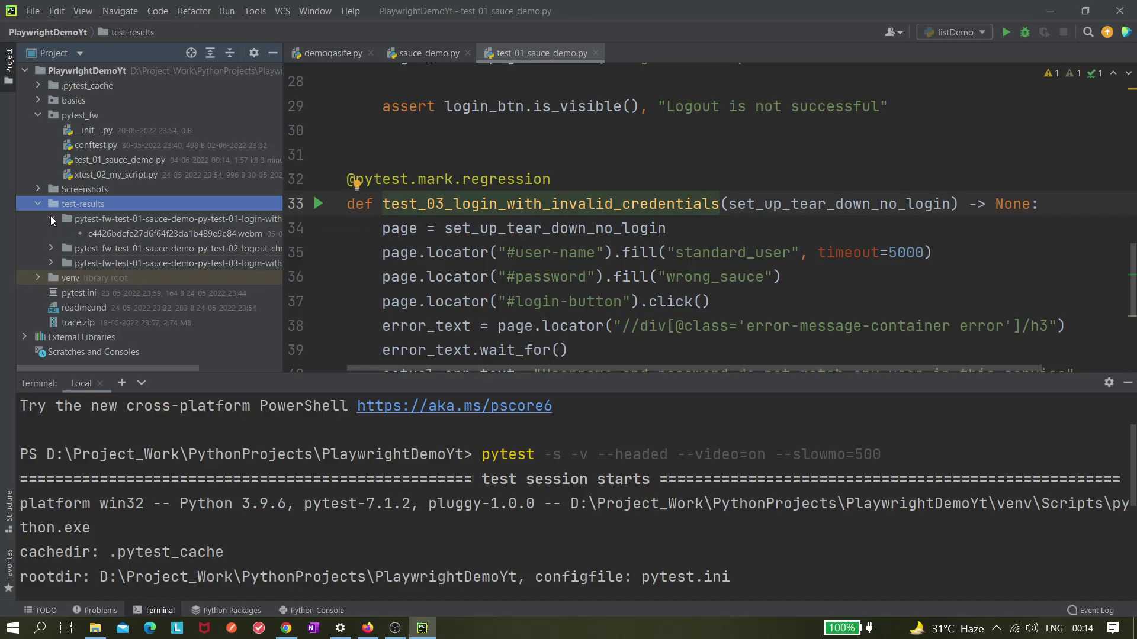
click(131, 234)
Show the first test's .webm recording in File Explorer via Open In > Explorer
right_click(137, 234)
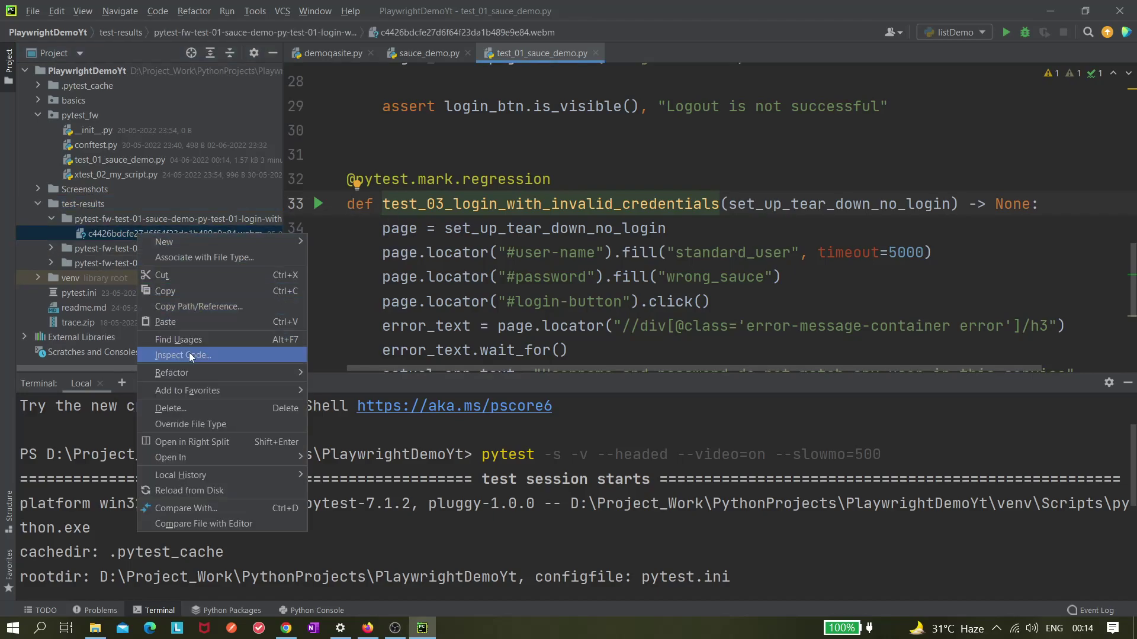
mouse_move(171, 458)
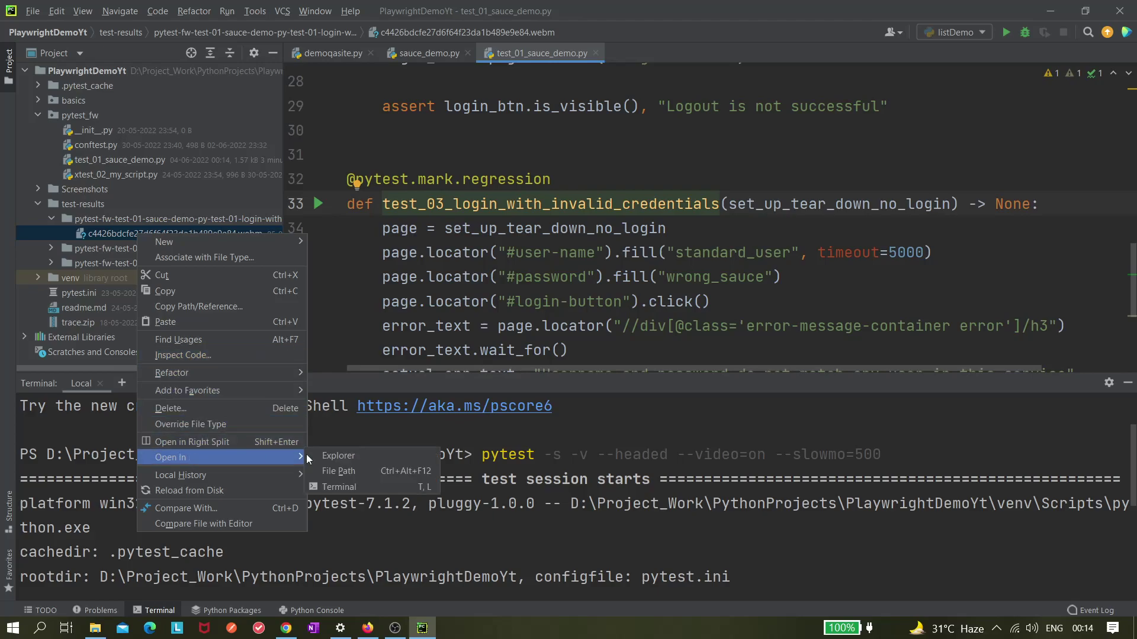
click(339, 455)
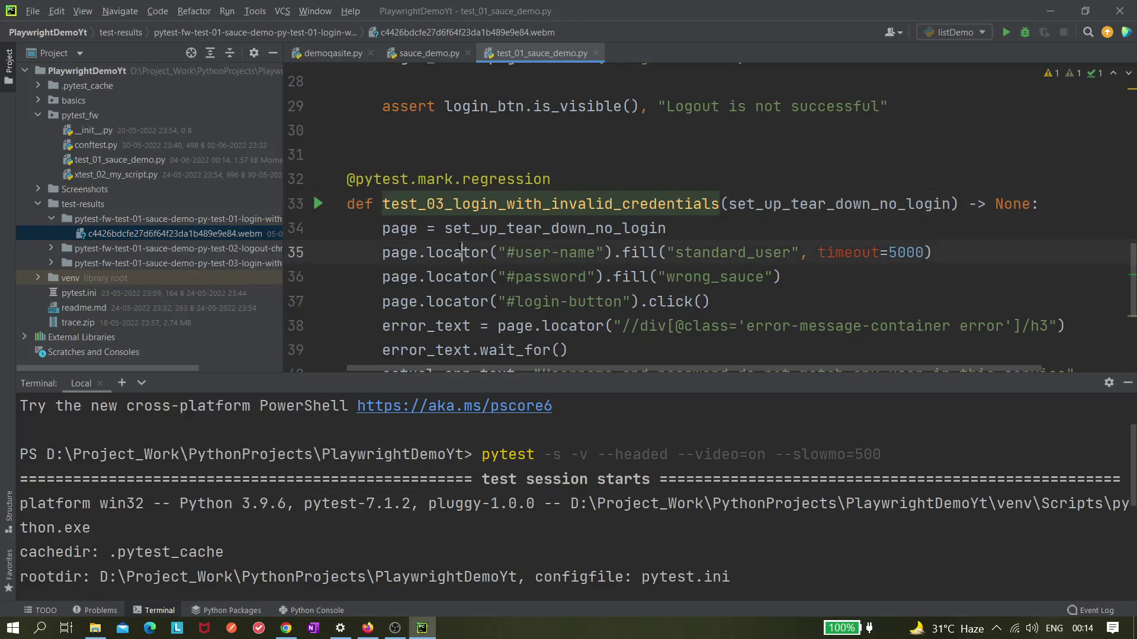
right_click(228, 230)
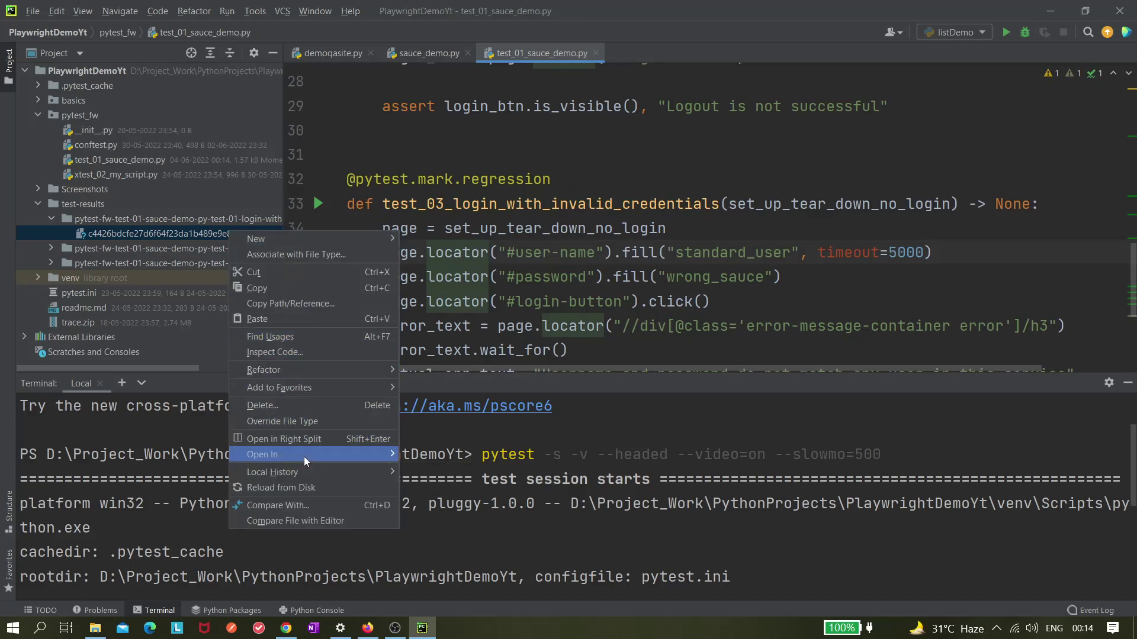
mouse_move(267, 454)
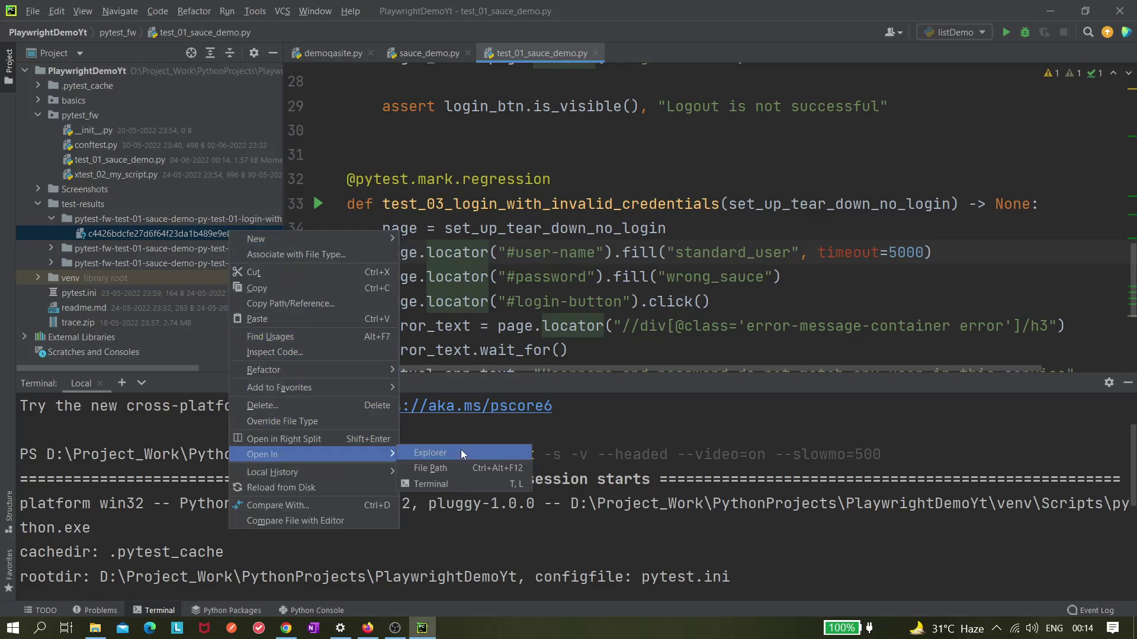
click(461, 454)
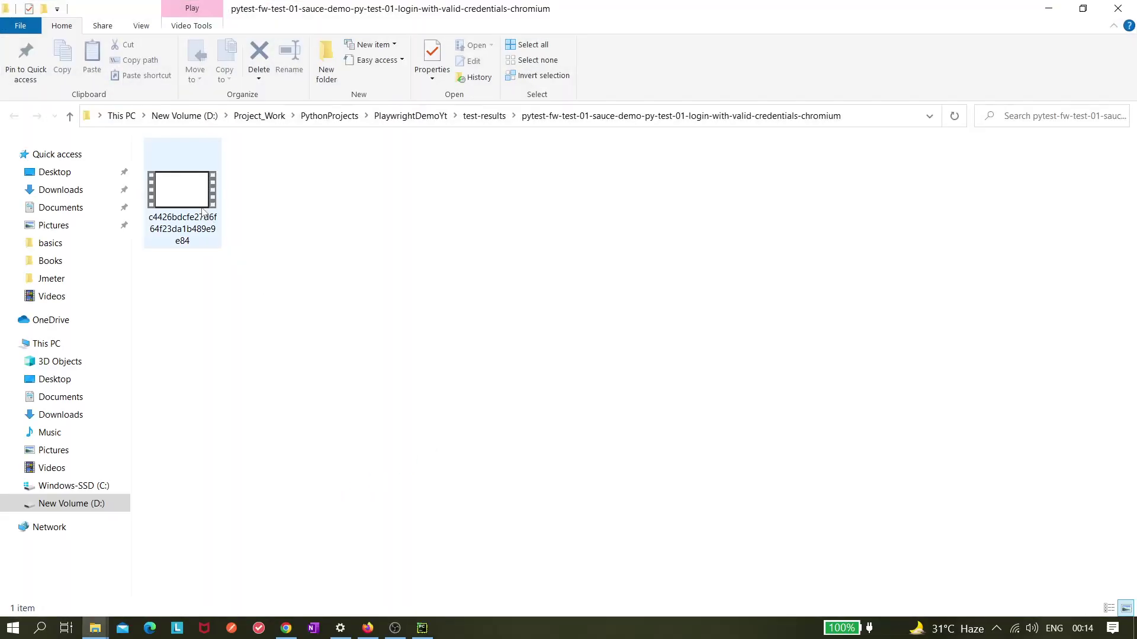
Play the login test's .webm recording in VLC, then go back up to test-results
right_click(198, 204)
key(Return)
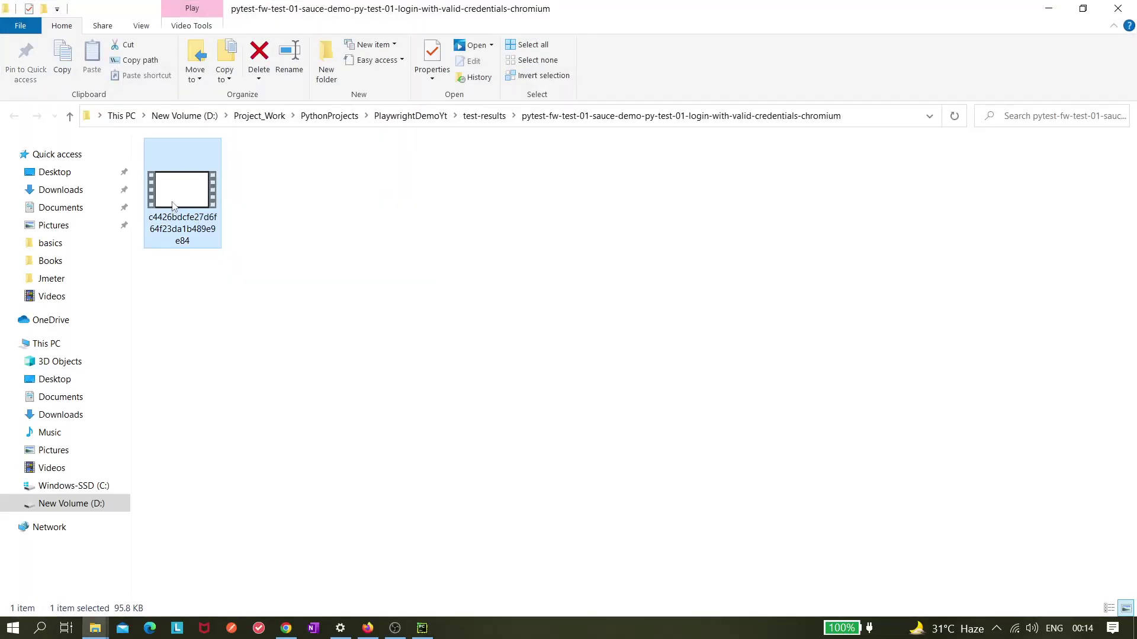
click(496, 313)
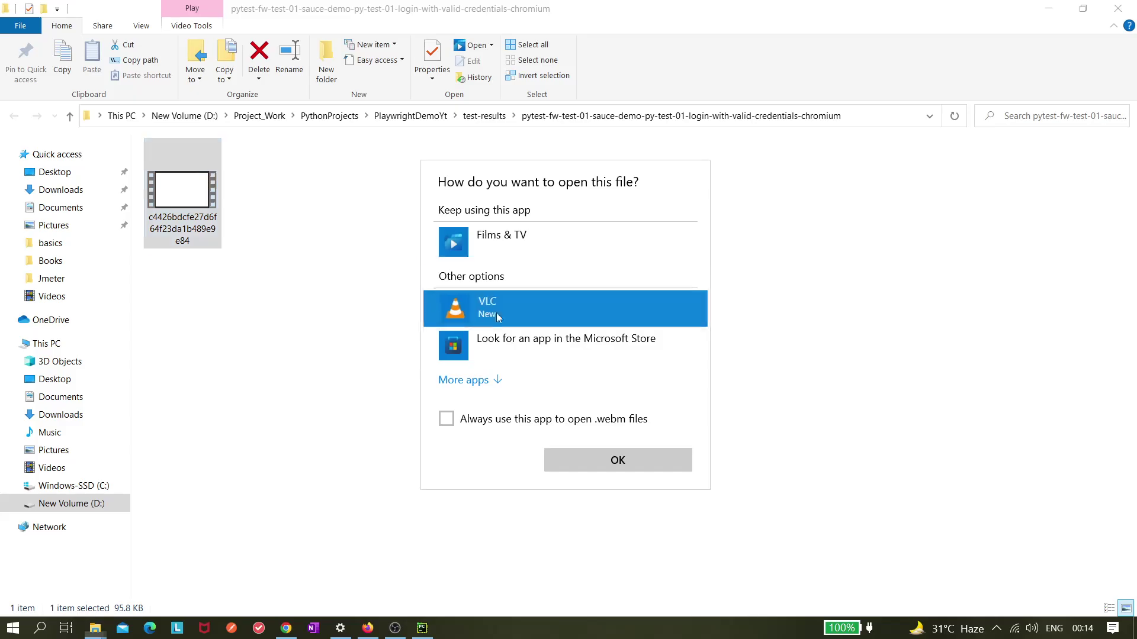
click(617, 460)
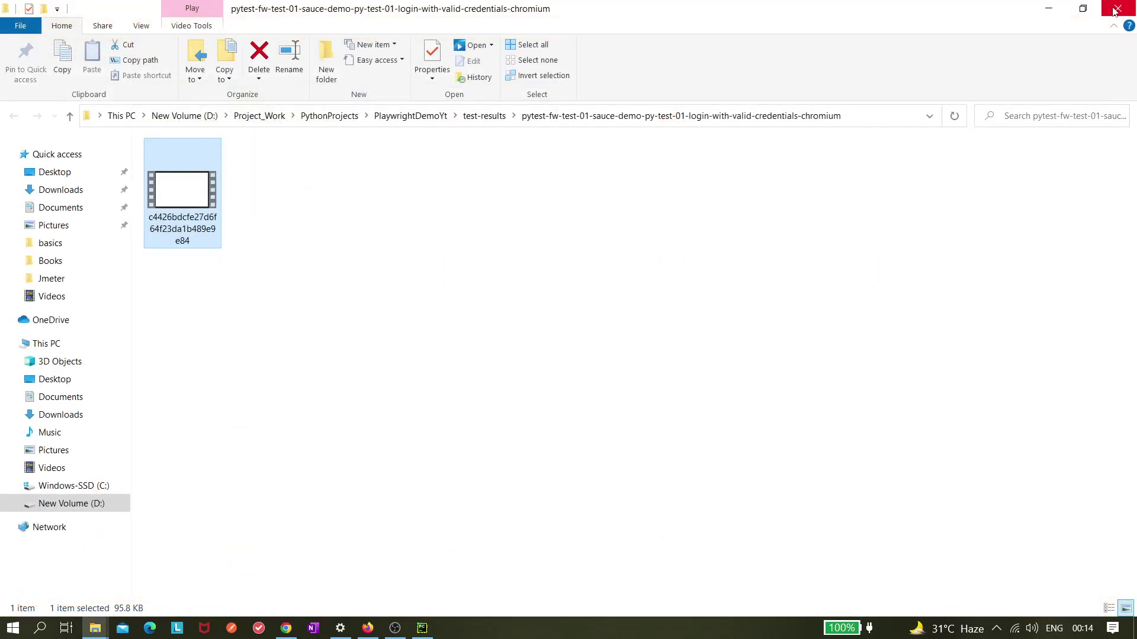
click(498, 119)
click(278, 183)
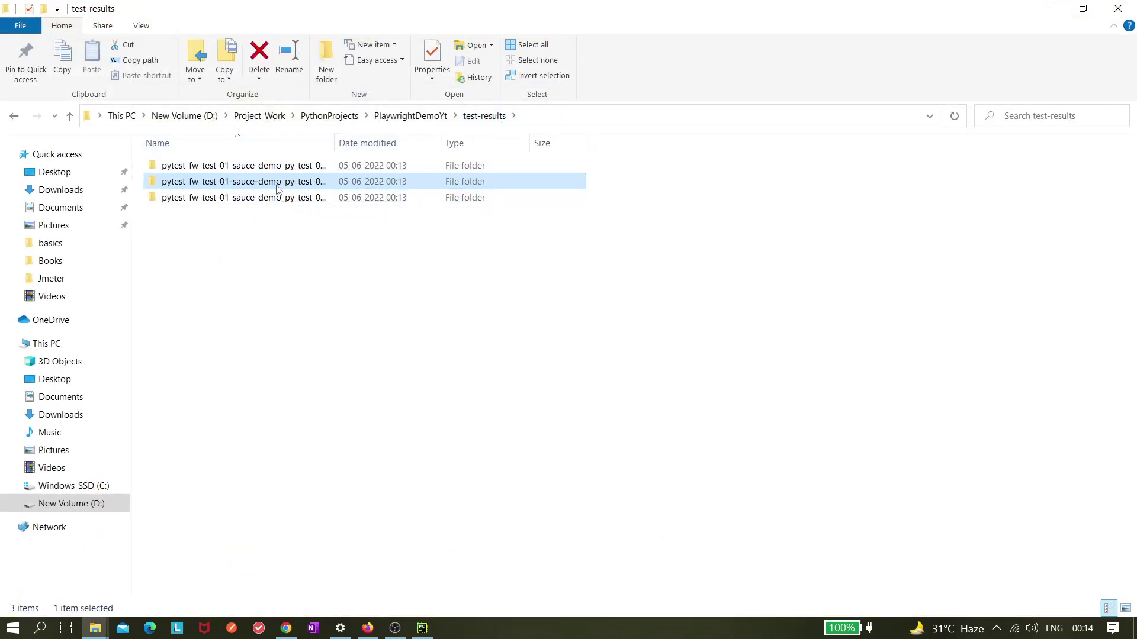
right_click(278, 185)
click(338, 190)
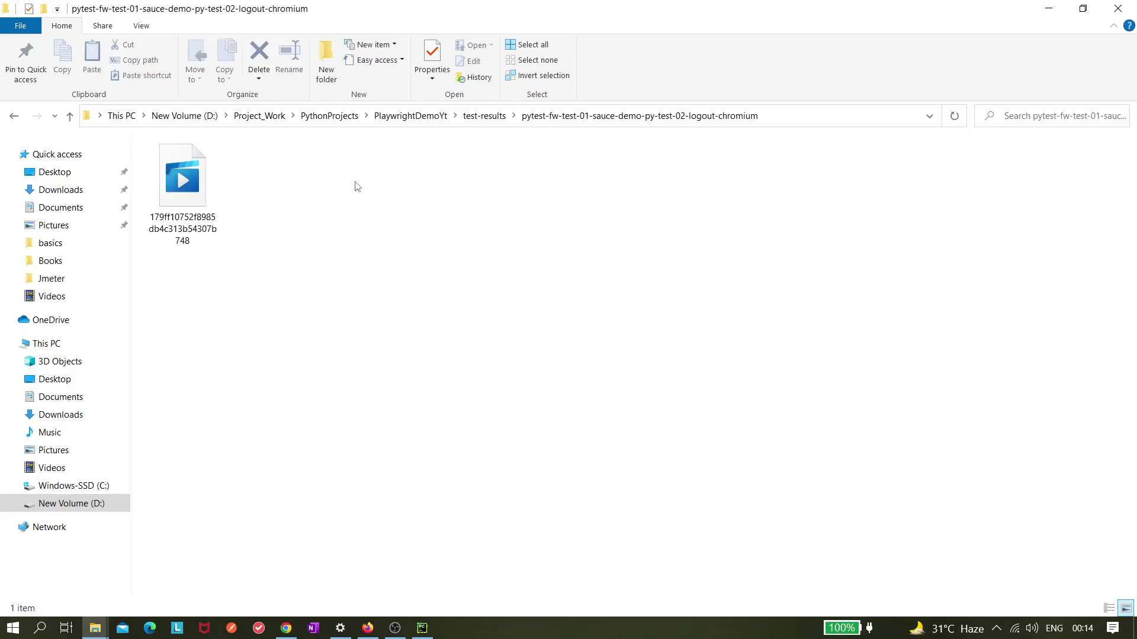
click(197, 197)
right_click(198, 197)
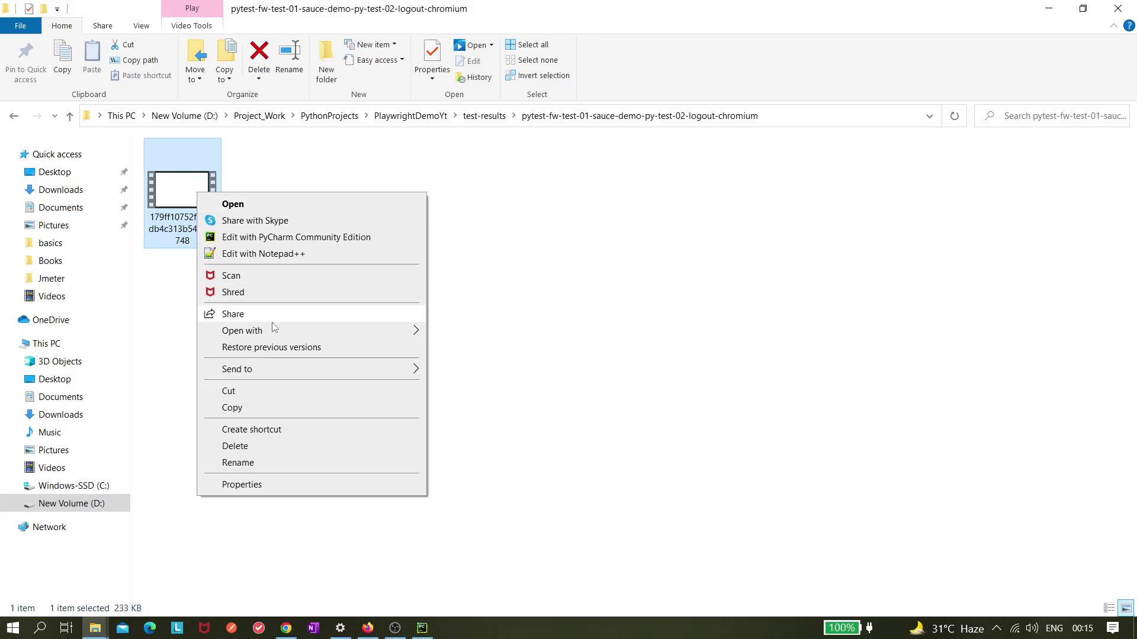
mouse_move(258, 331)
click(505, 334)
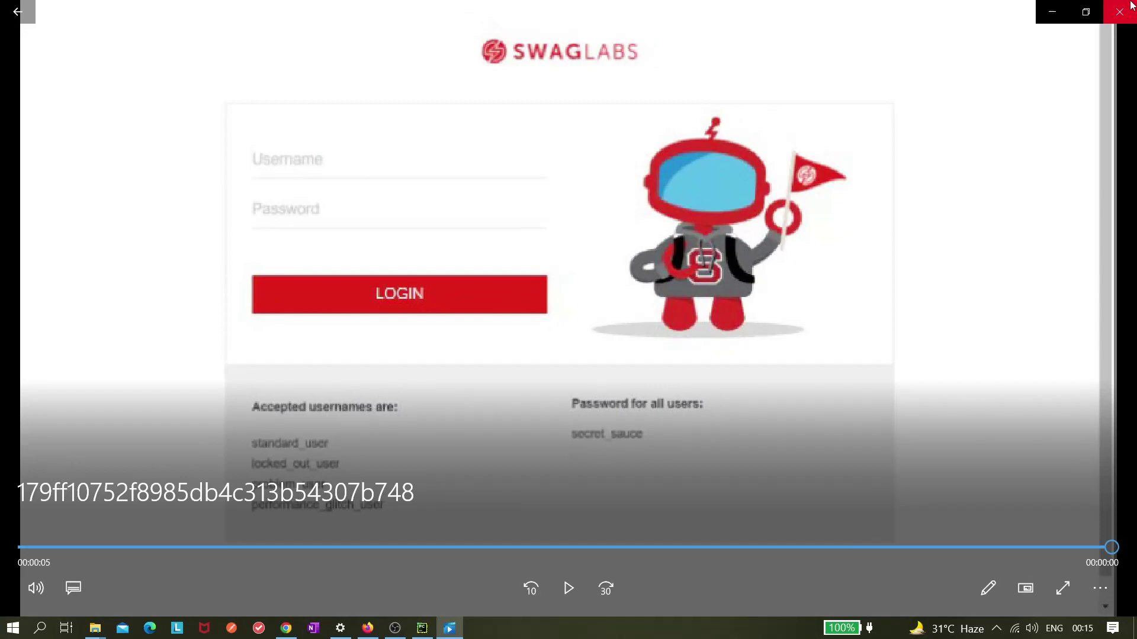
click(1119, 12)
click(495, 117)
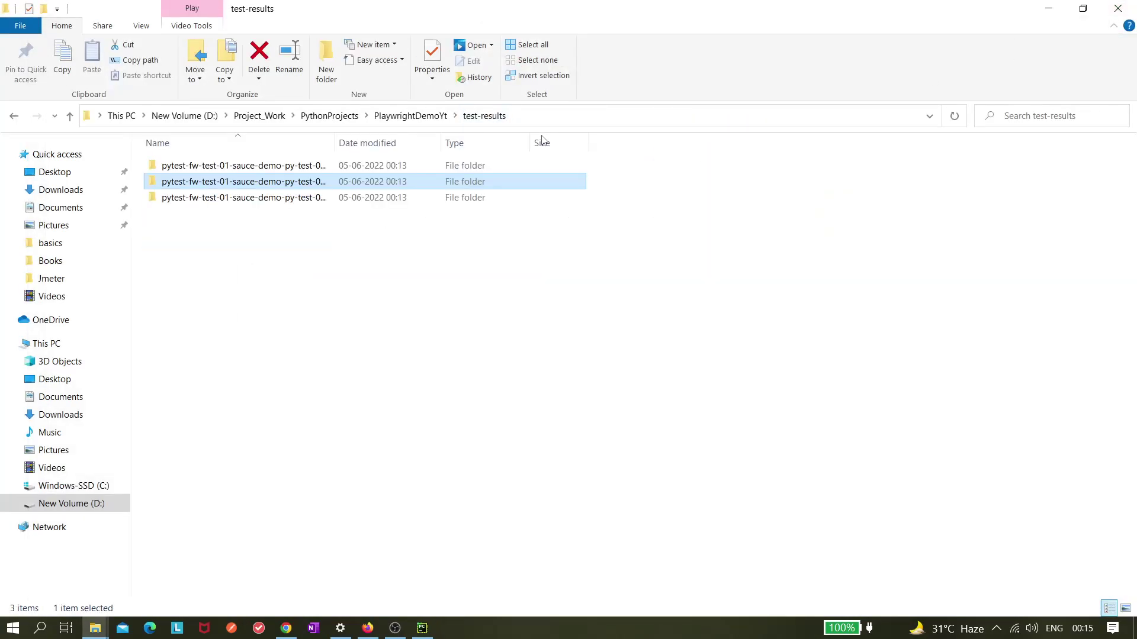
Play the test-03 invalid-credentials recording showing the login error, then return to PyCharm
double_click(262, 200)
click(178, 191)
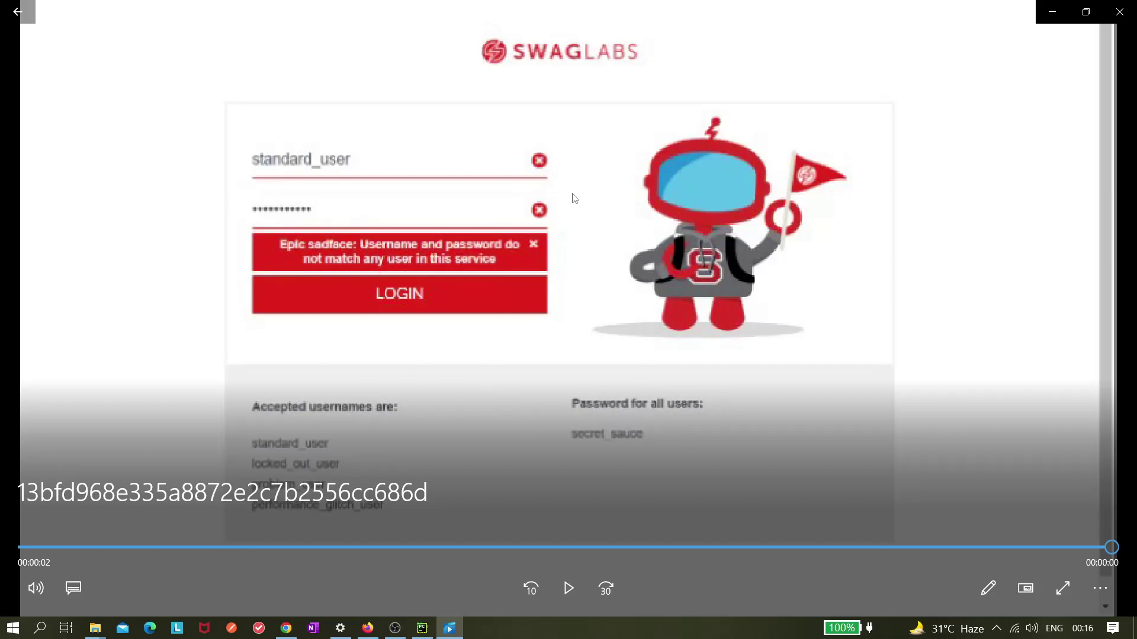
click(1119, 7)
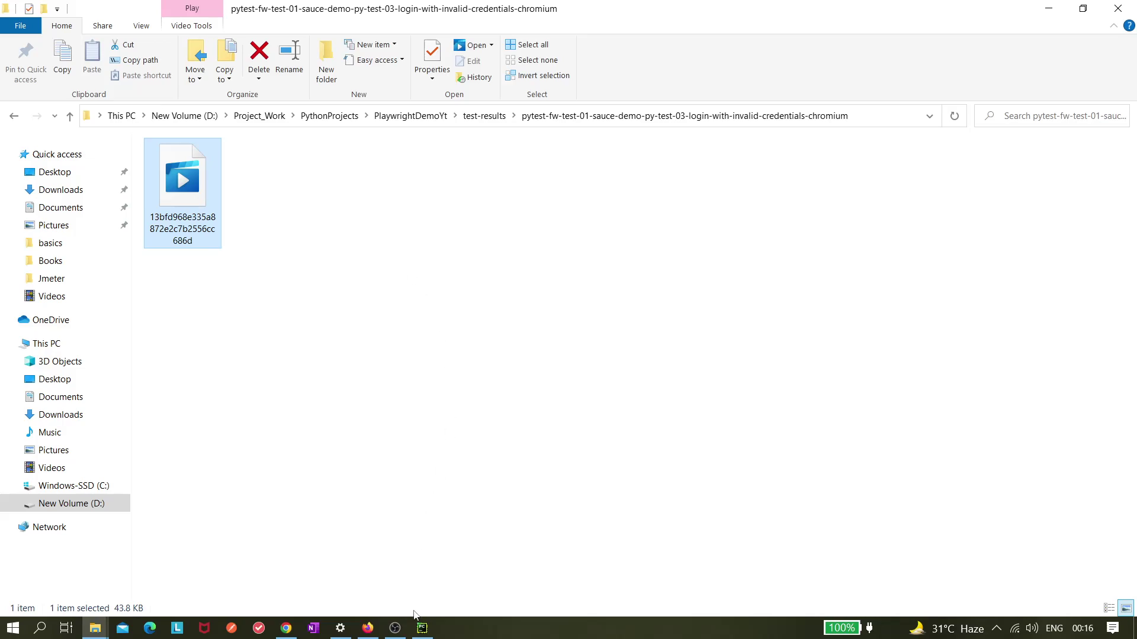
click(423, 629)
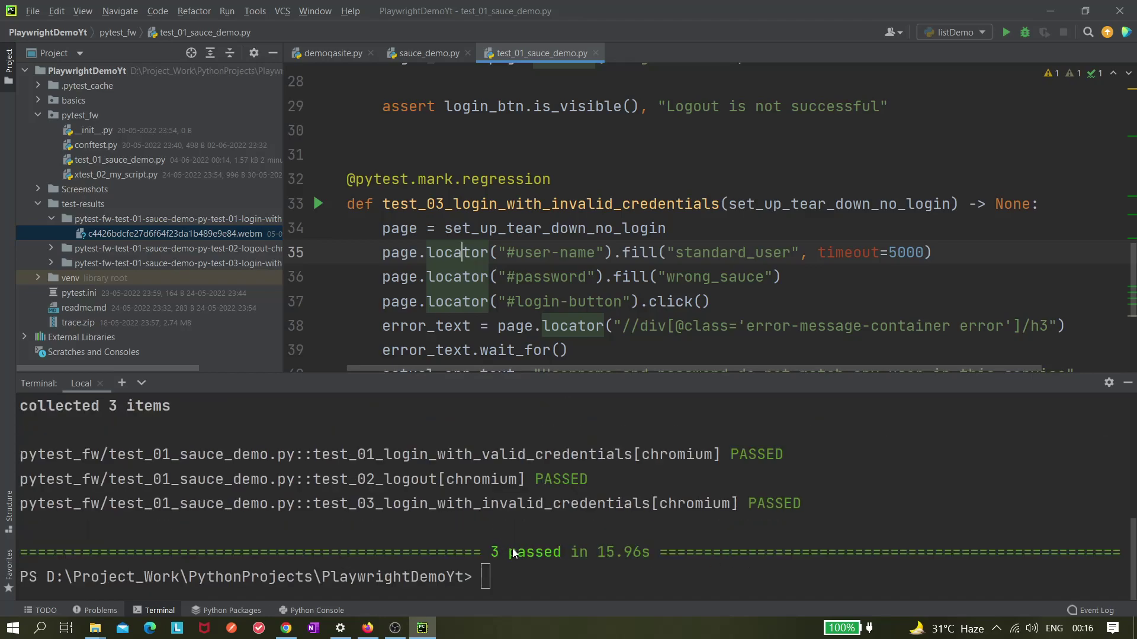
scroll(626, 534, up, 3)
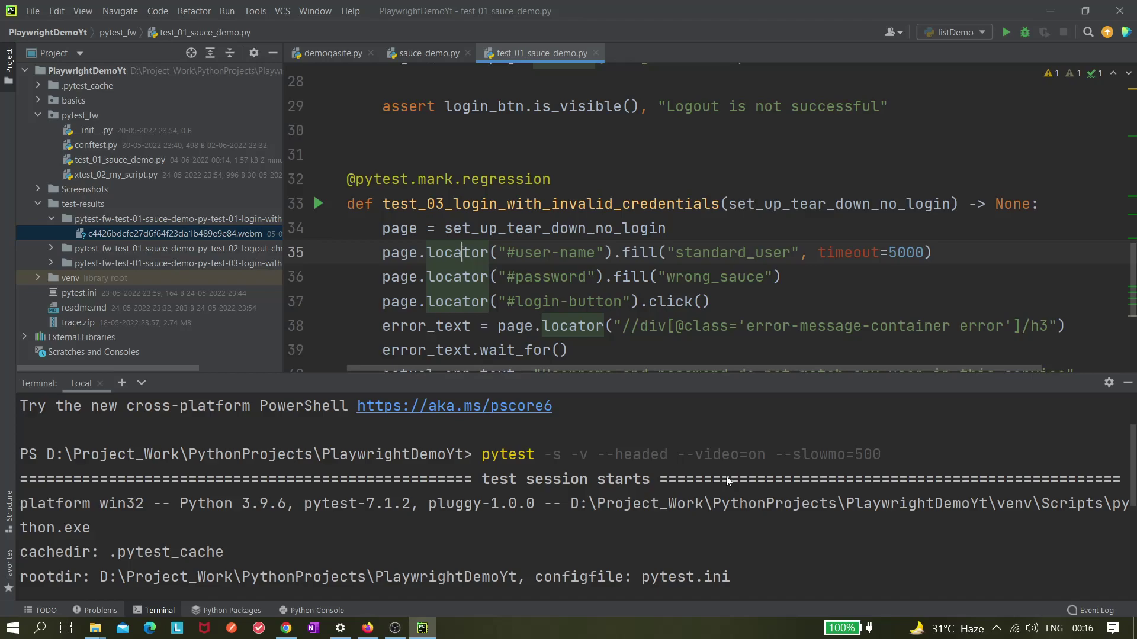
scroll(670, 495, down, 3)
scroll(670, 501, down, 2)
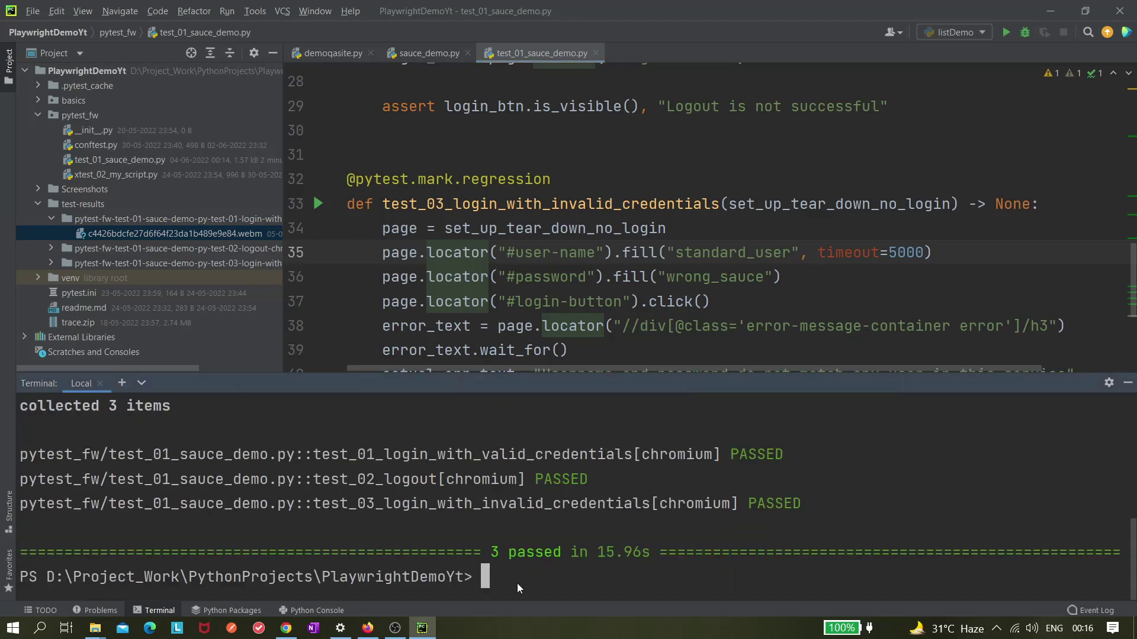
Recall the pytest command and replace --video=on with --video=retain-on-failure
key(Up)
key(Left)
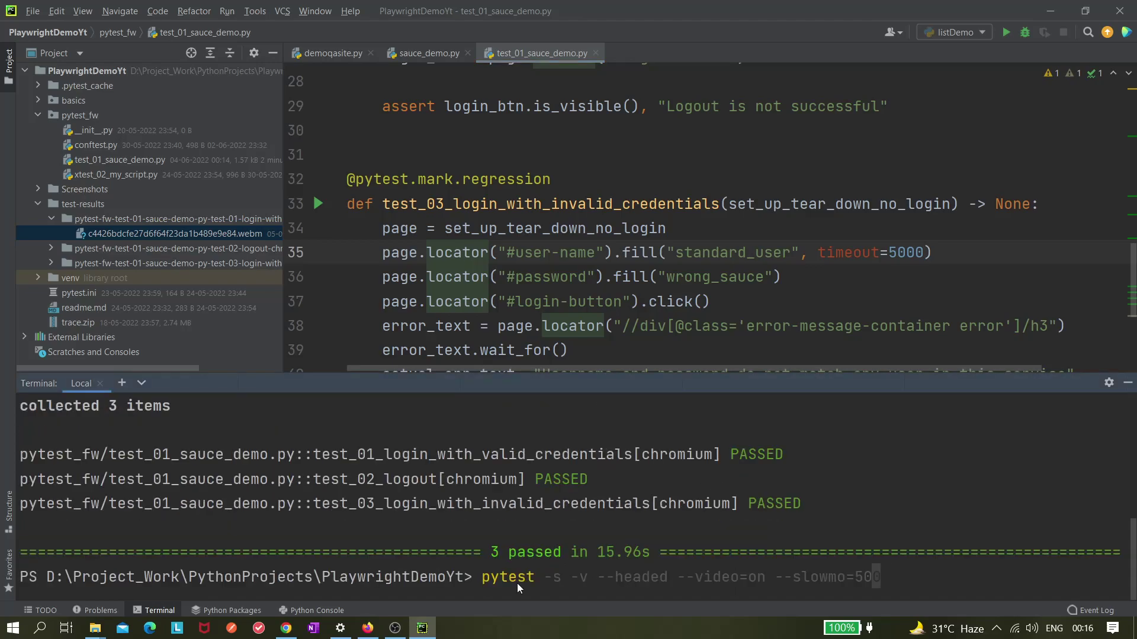
key(Left)
key(Left)
key(Left)
key(Left)
key(Left)
key(Left)
key(Left)
key(Left)
key(Left)
key(Left)
key(Left)
key(Left)
key(BackSpace)
key(BackSpace)
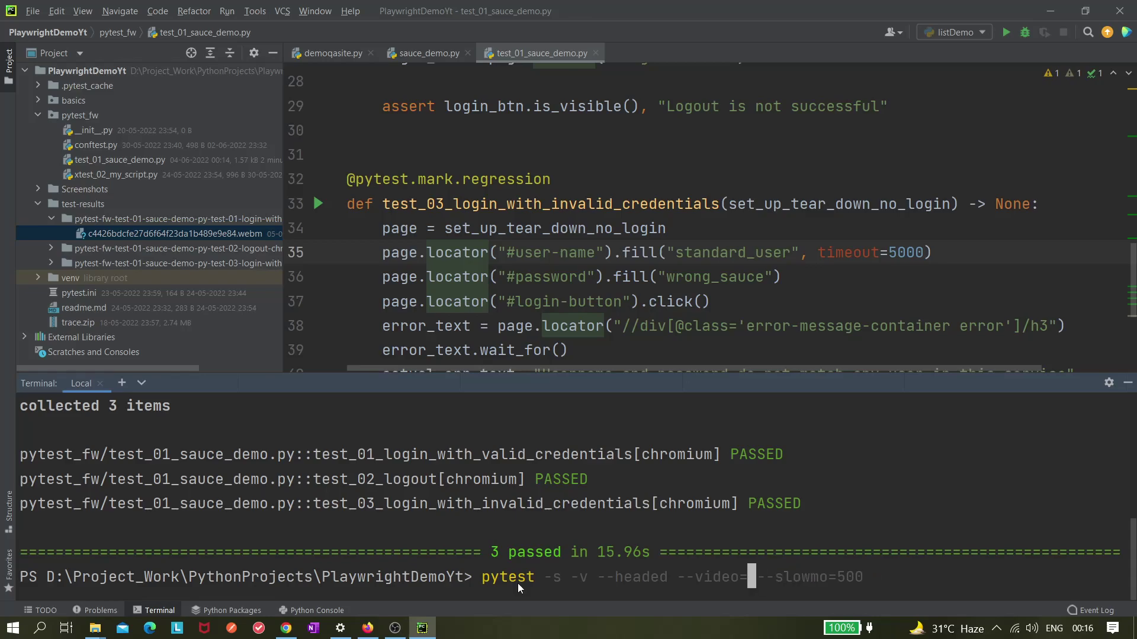
text(retain)
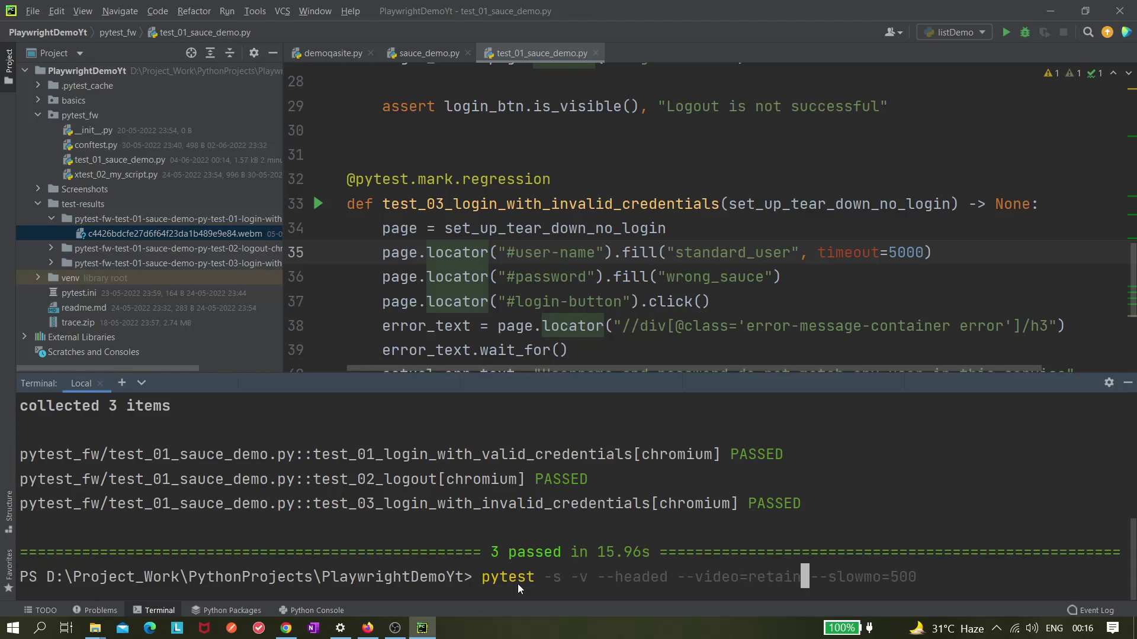
text(-on-)
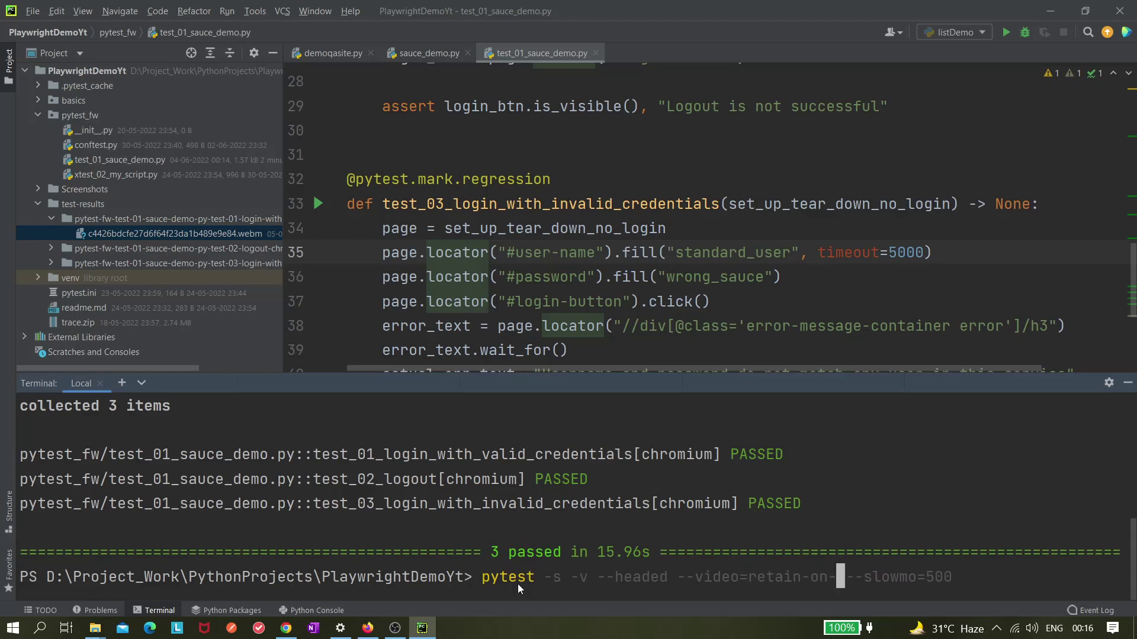
text(failure)
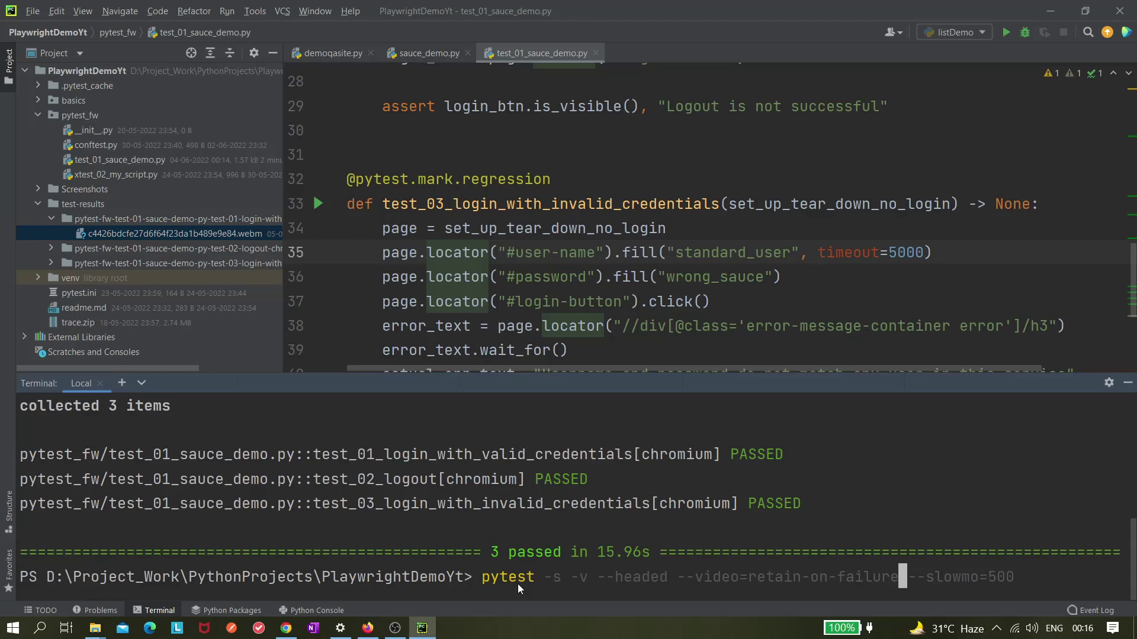
Edit line 40's expected message: remove the duplicate 'service' and change 'user' to 'users'
click(647, 276)
scroll(646, 275, down, 3)
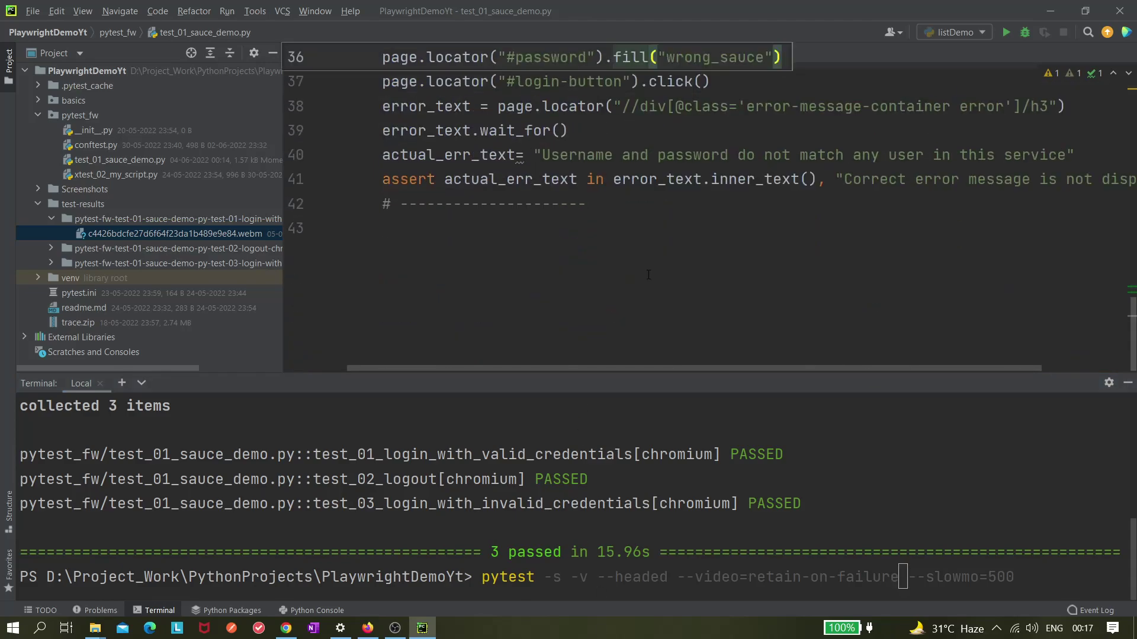
scroll(473, 275, up, 1)
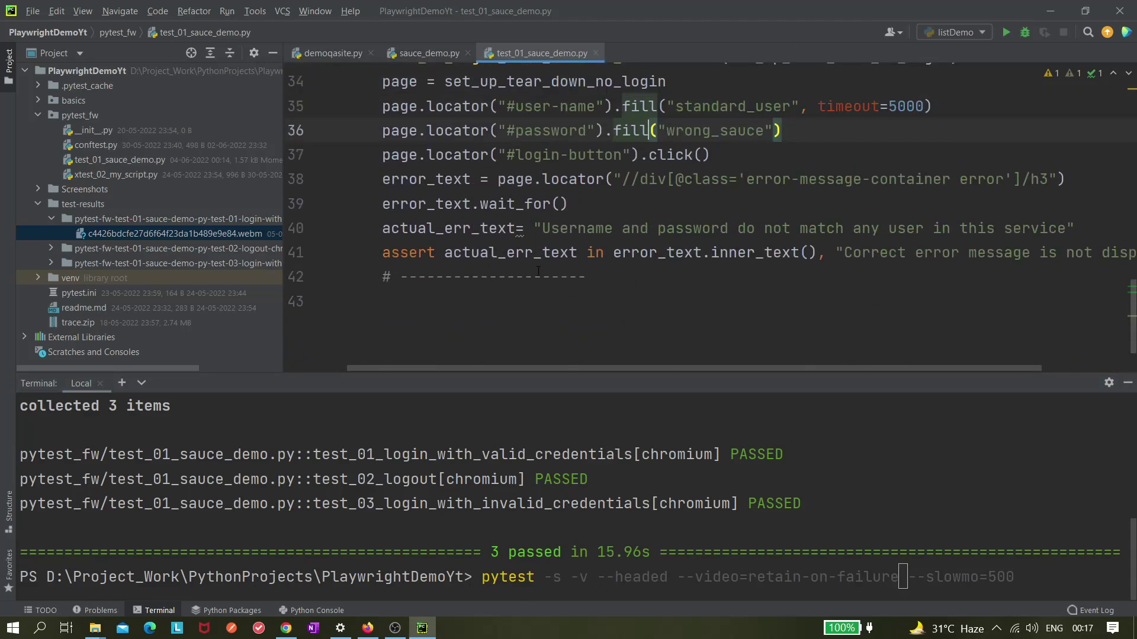
click(447, 256)
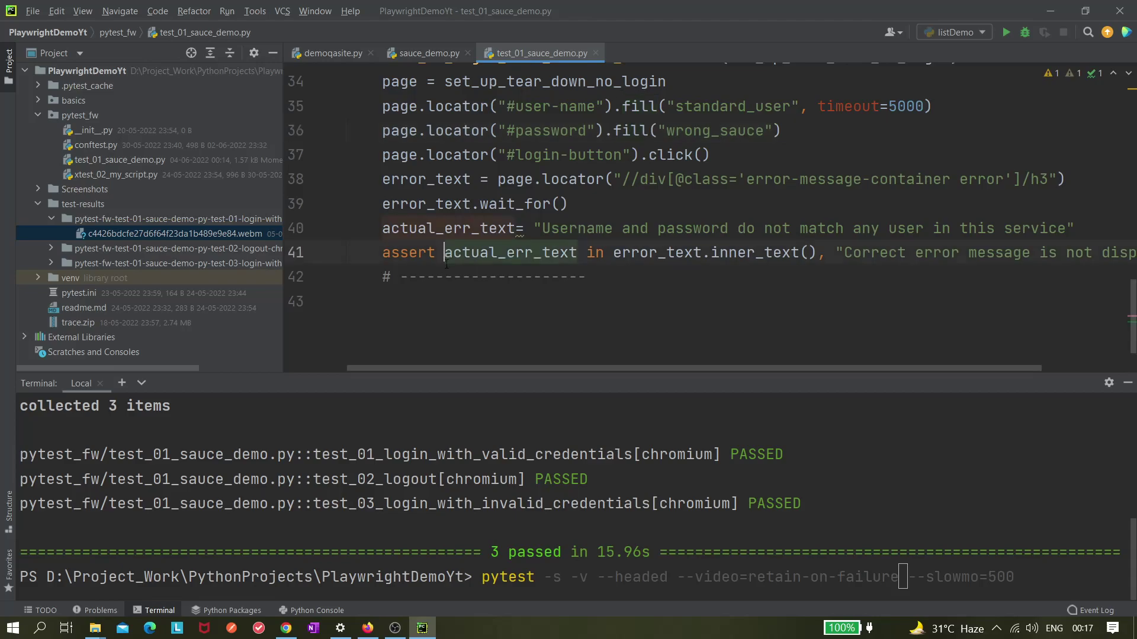
click(697, 253)
click(836, 254)
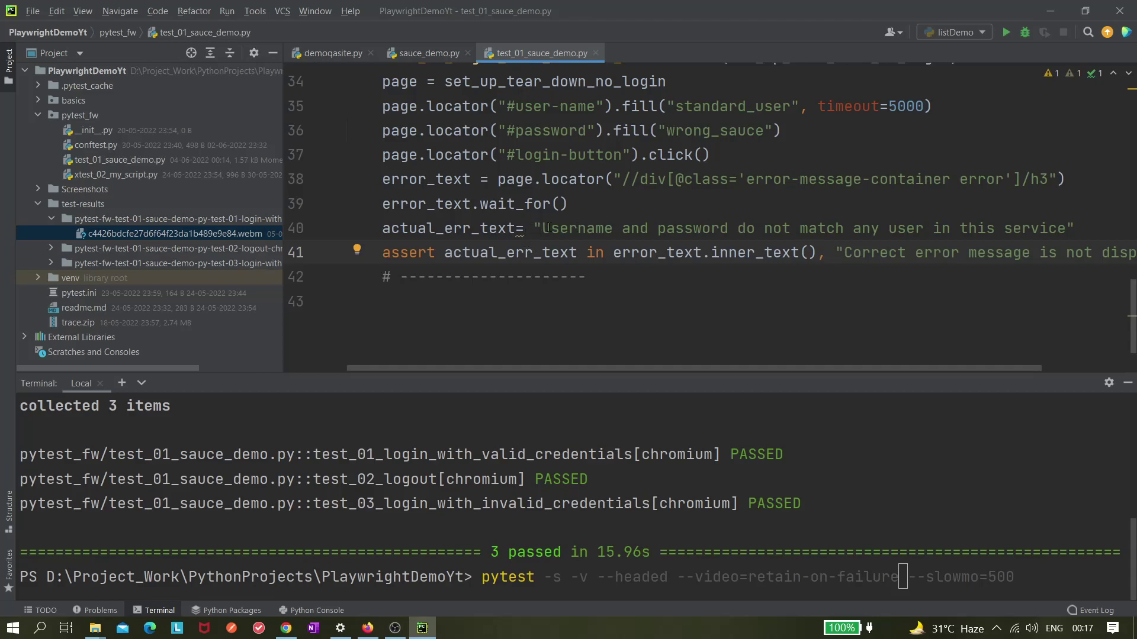
click(1069, 230)
text(service)
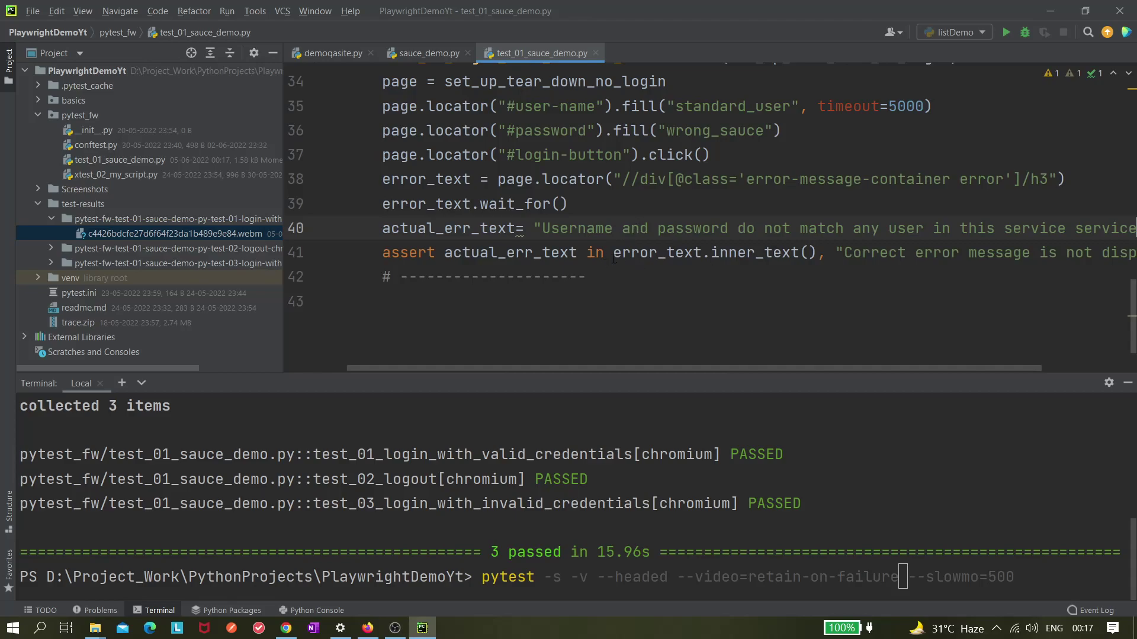
key(BackSpace)
key(BackSpace)
key(BackSpace)
key(BackSpace)
key(BackSpace)
key(BackSpace)
key(BackSpace)
key(BackSpace)
click(923, 228)
text(s)
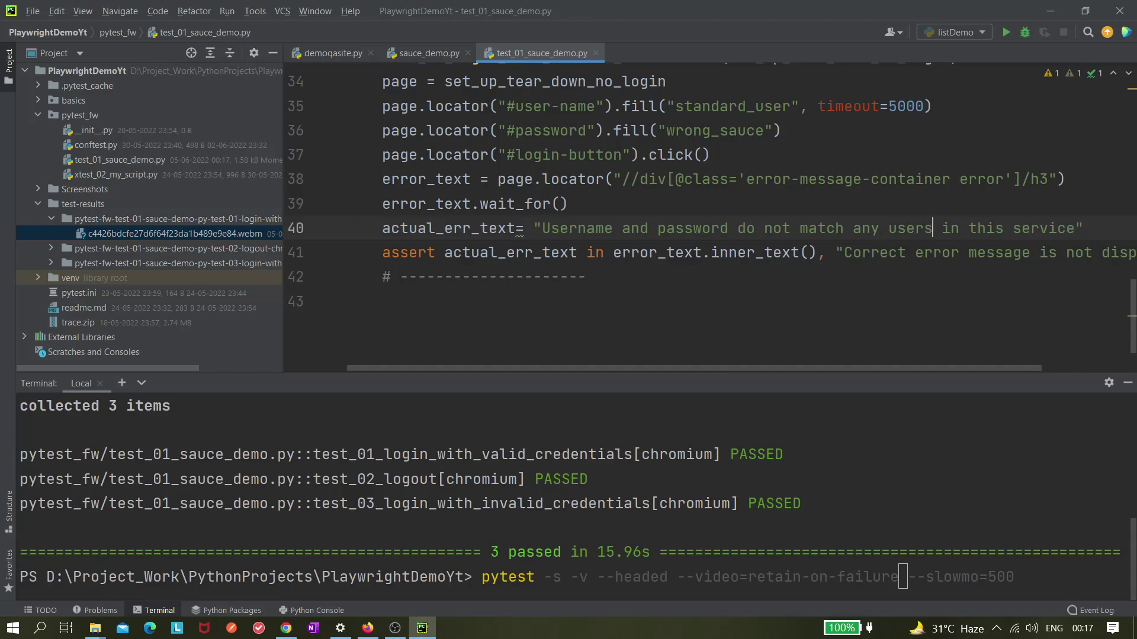
Review the assertion condition on line 41, then focus the terminal for the rerun
double_click(545, 253)
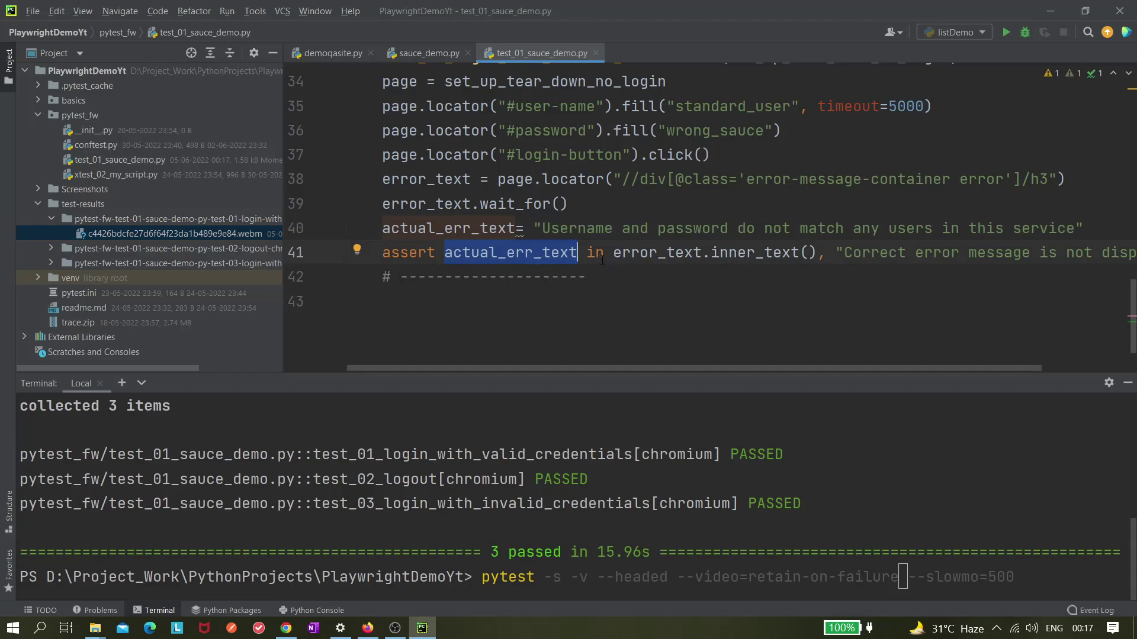
click(568, 277)
drag(444, 252, 818, 252)
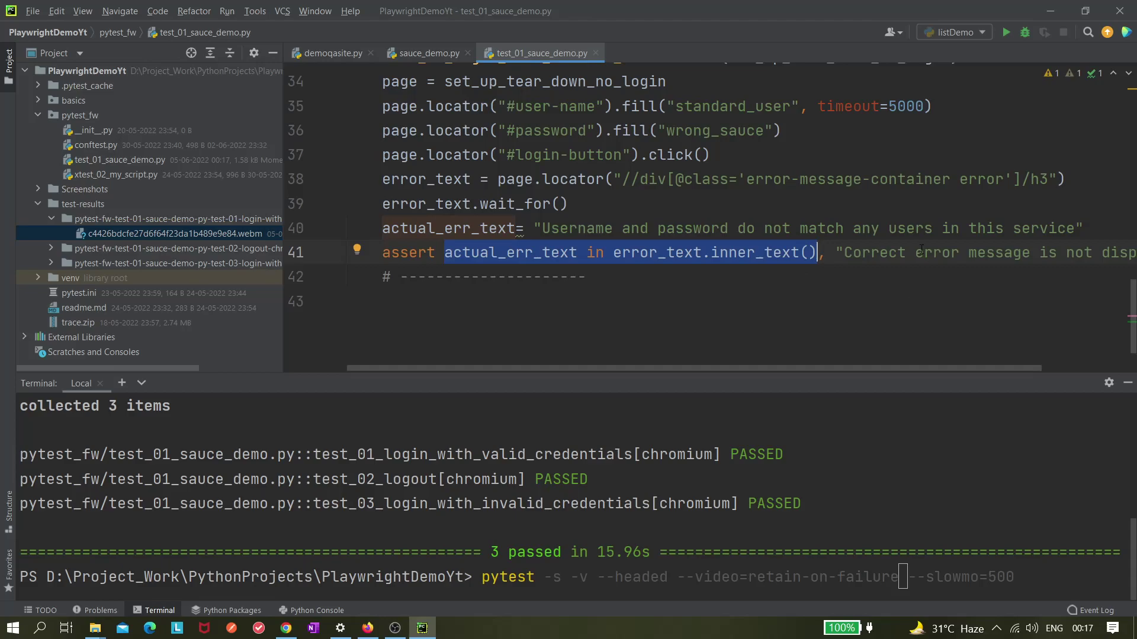
click(1041, 577)
Rerun pytest so test_03 fails with an AssertionError on the 'users' expected text
key(Return)
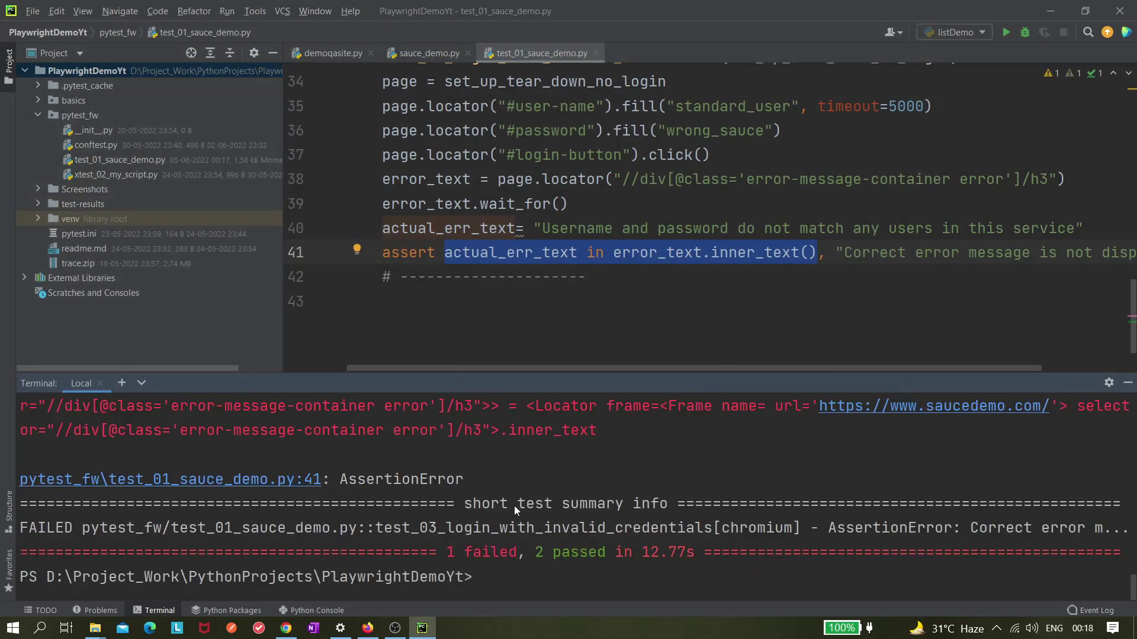
scroll(533, 515, up, 2)
scroll(533, 522, up, 1)
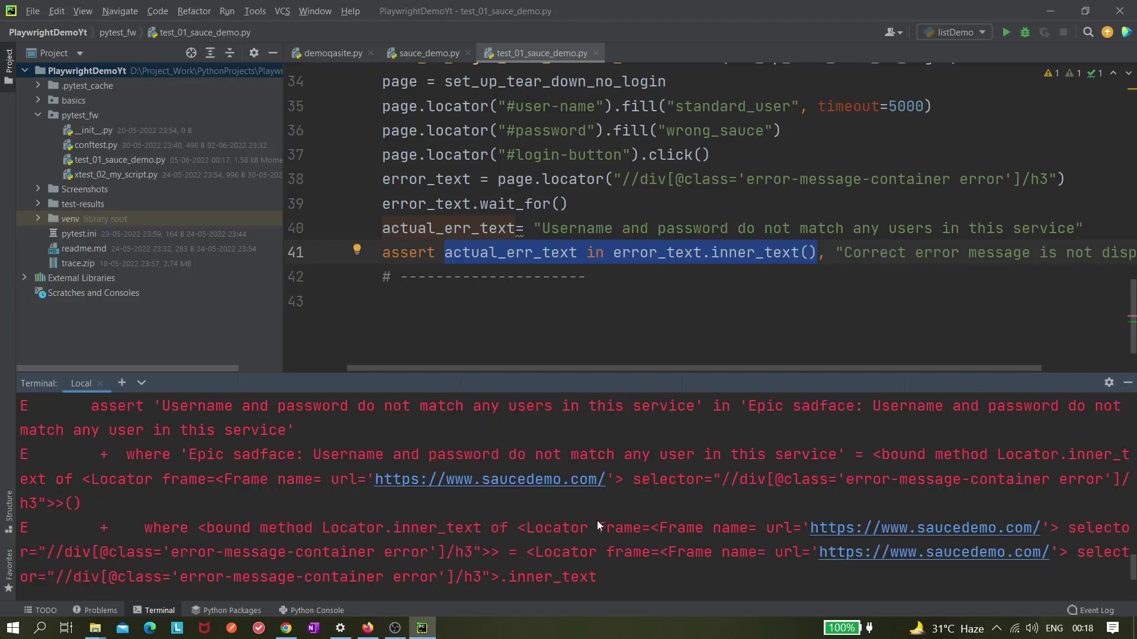
scroll(502, 526, up, 1)
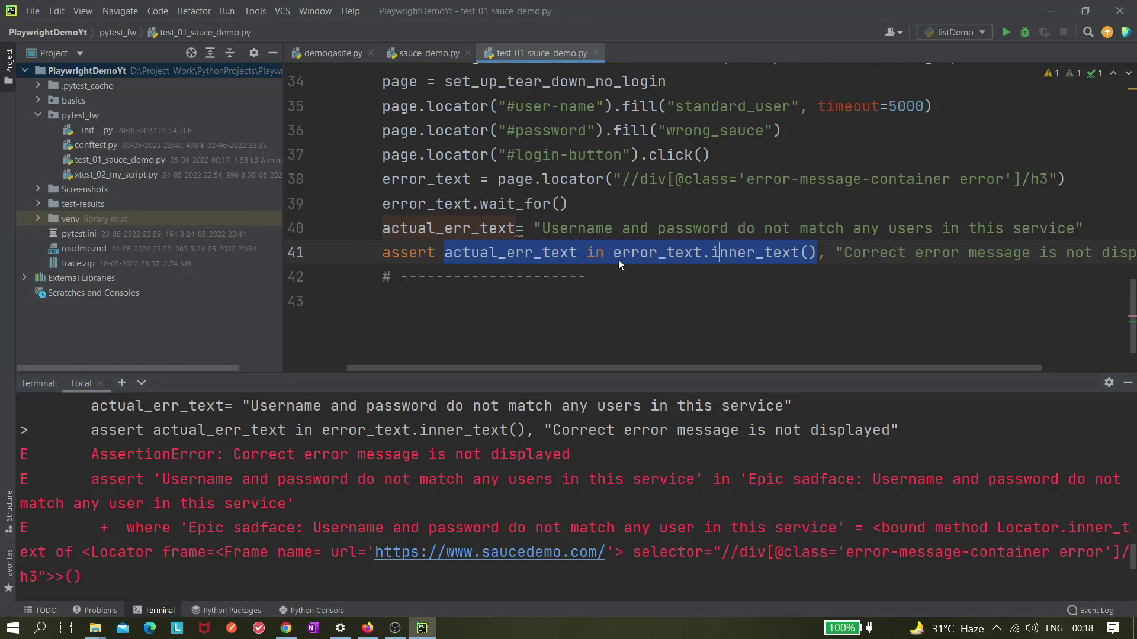
drag(542, 228, 1076, 228)
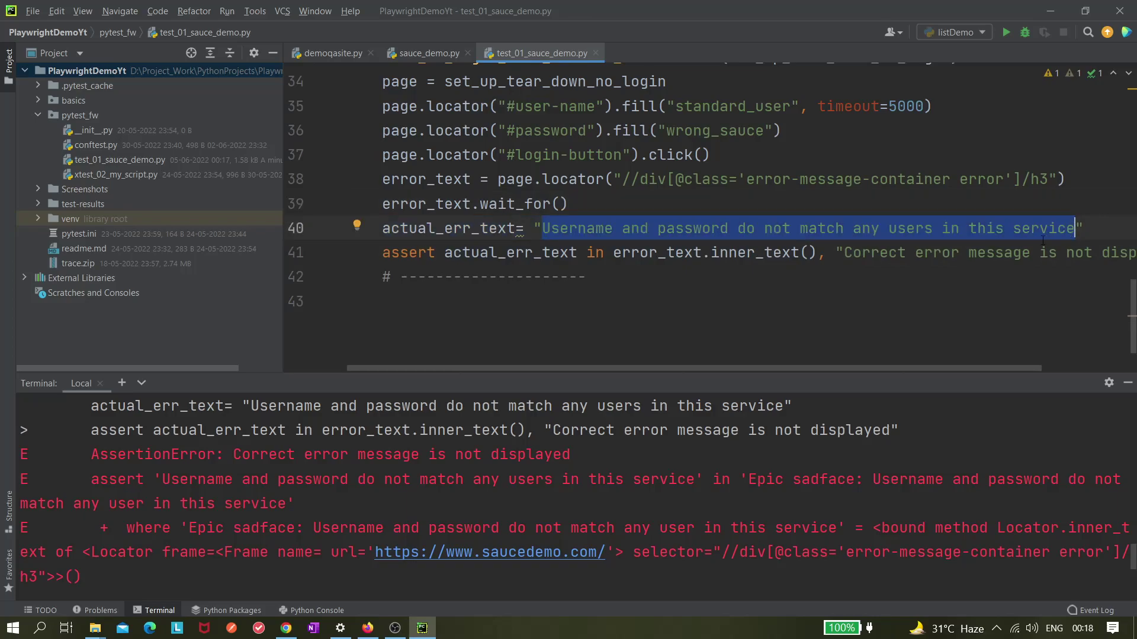
click(936, 230)
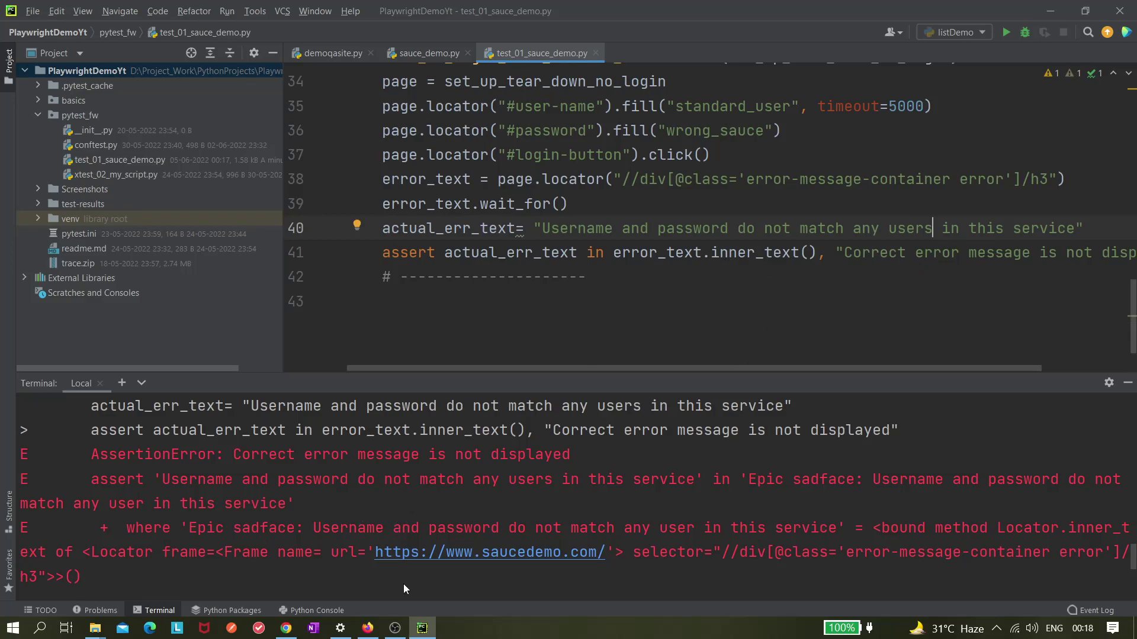
click(423, 633)
Locate the new .webm recording under test-results and dismiss the location-not-available error
click(38, 202)
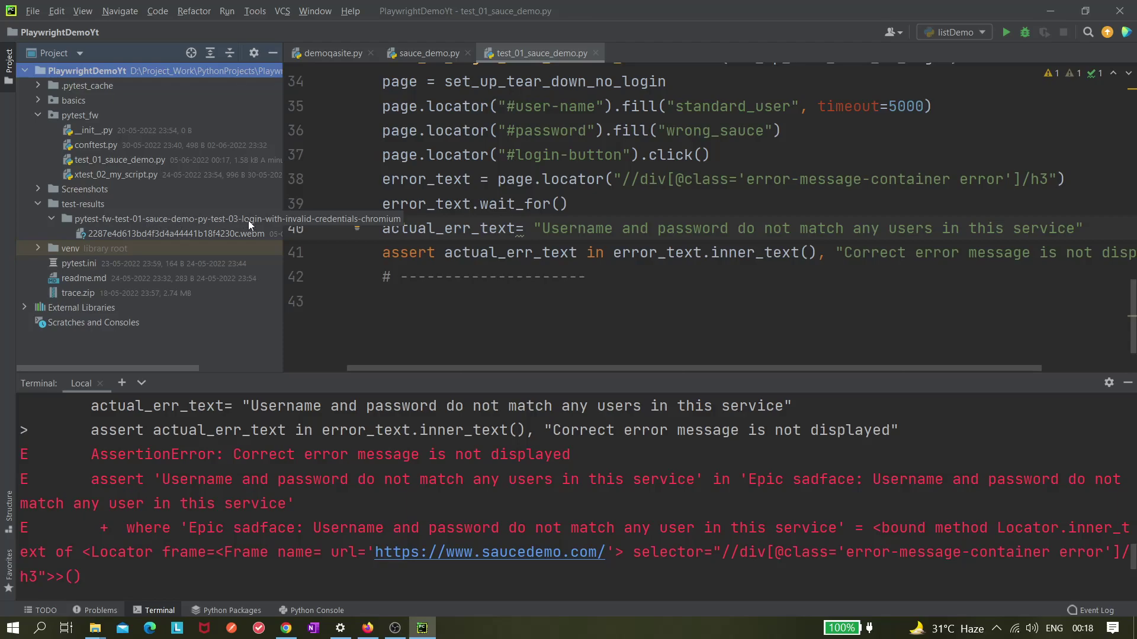
click(218, 234)
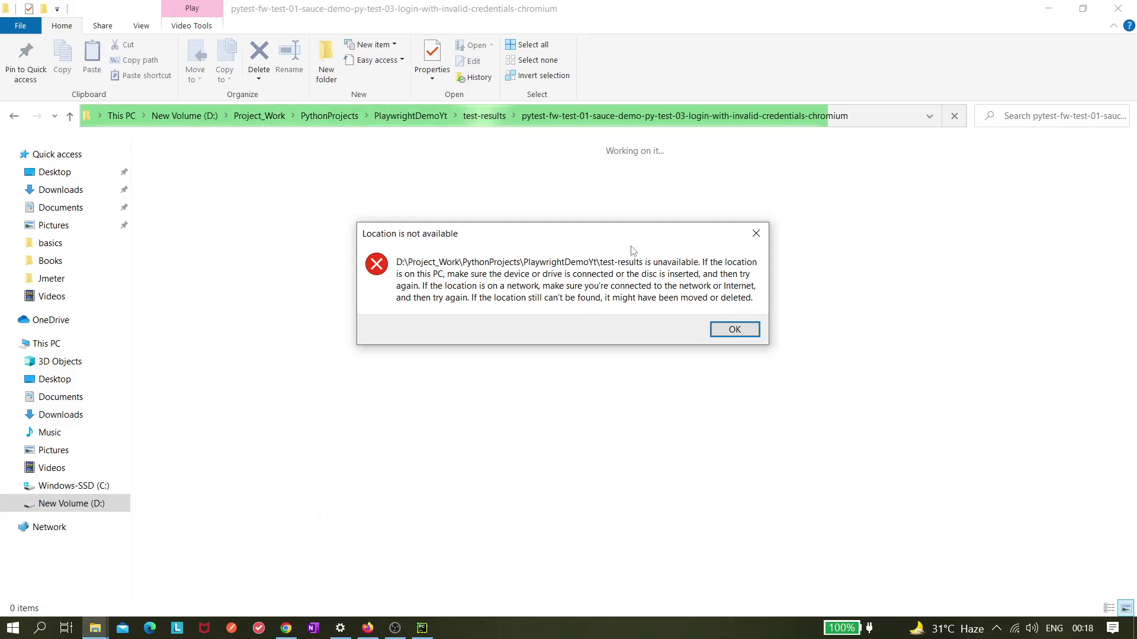
click(755, 233)
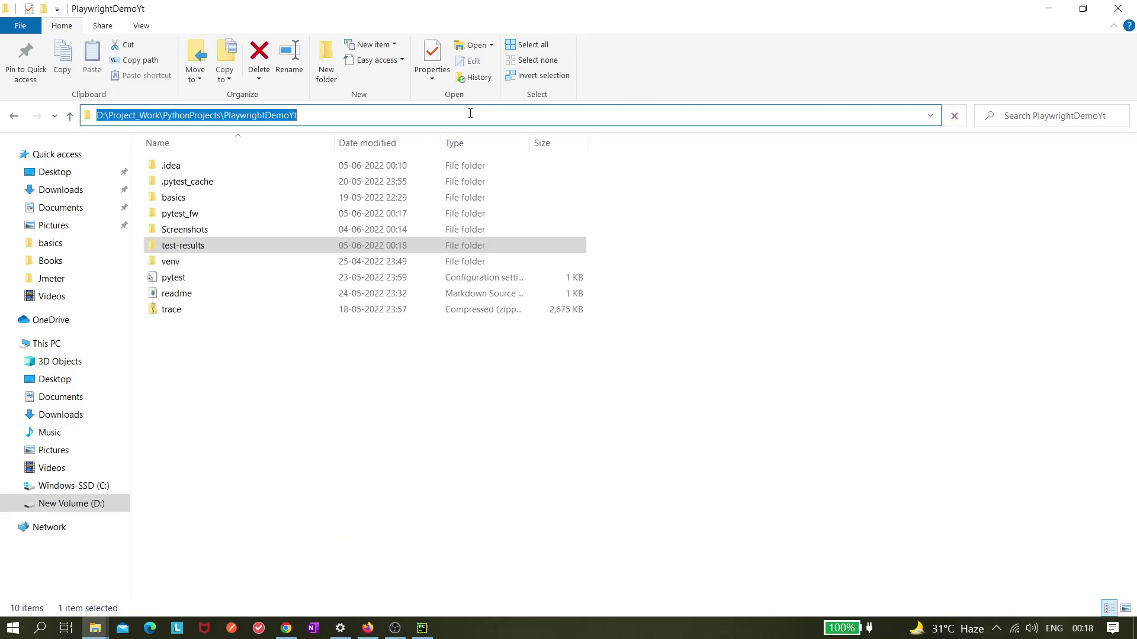
Open the failed test-03 results folder and bring up Open with options for its .webm file
double_click(174, 254)
double_click(215, 172)
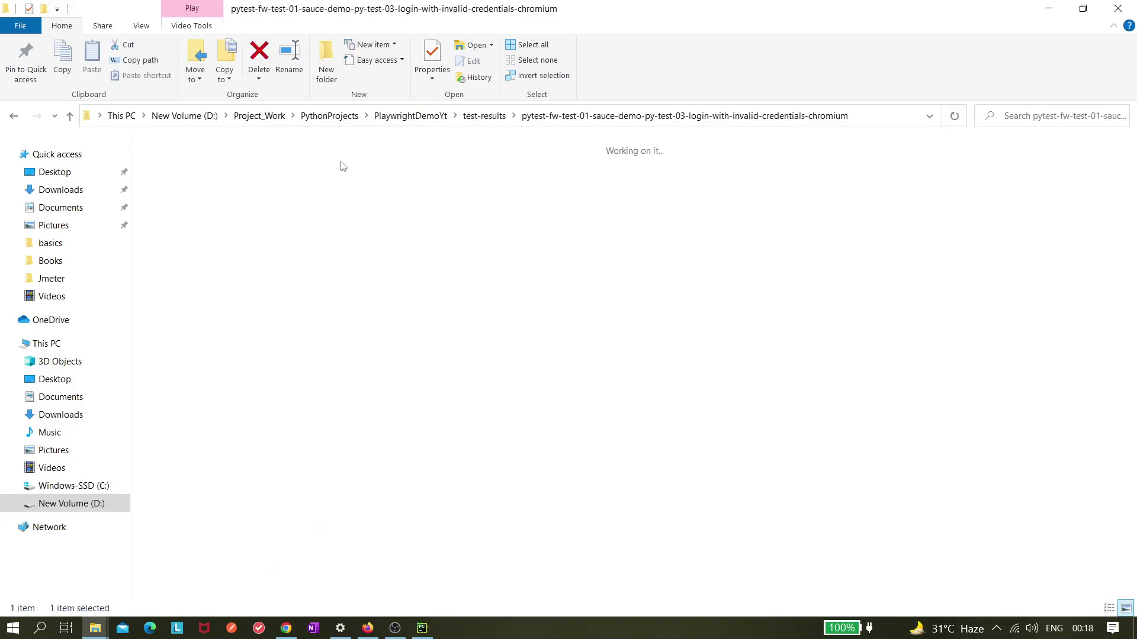
click(196, 207)
right_click(196, 206)
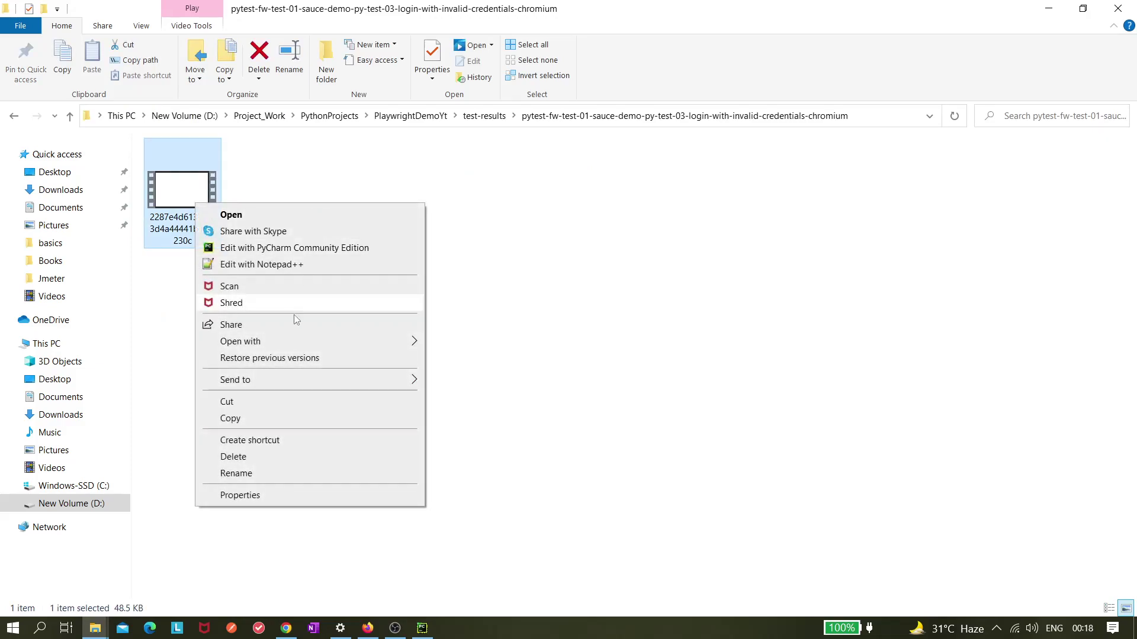
mouse_move(240, 341)
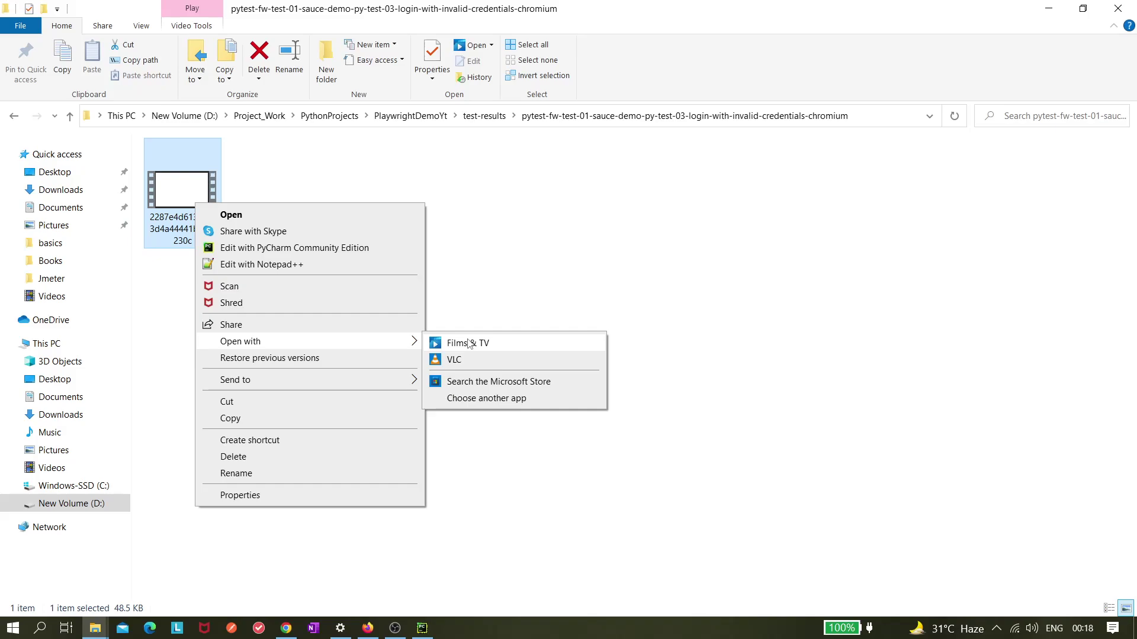
Play the failed login test's .webm in Films & TV, then close it and return to PyCharm
click(469, 344)
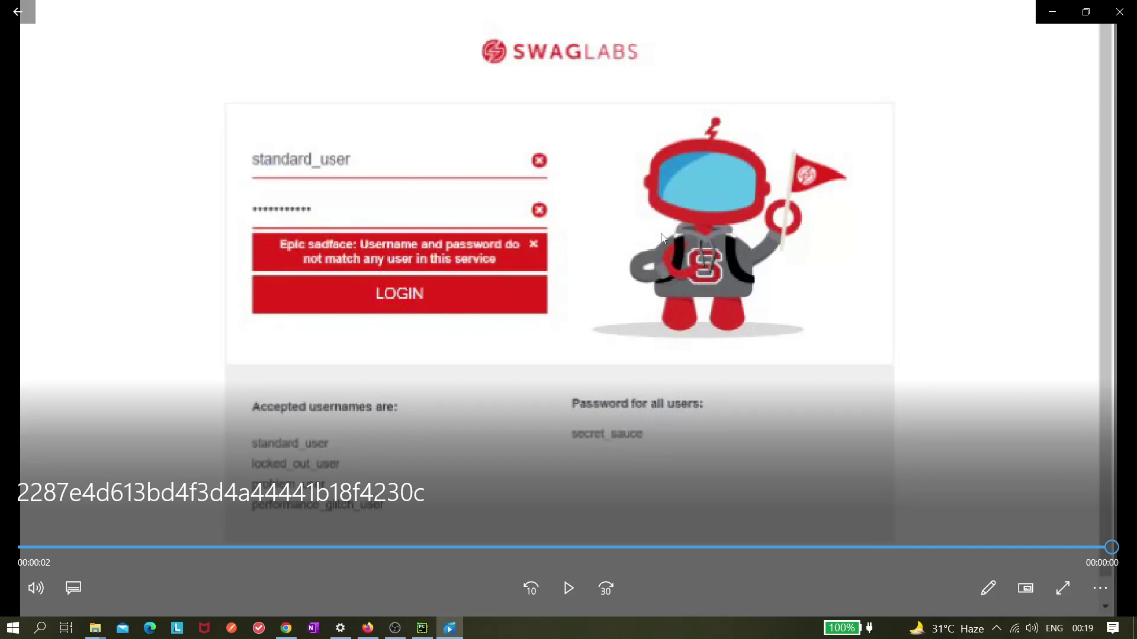
click(1126, 7)
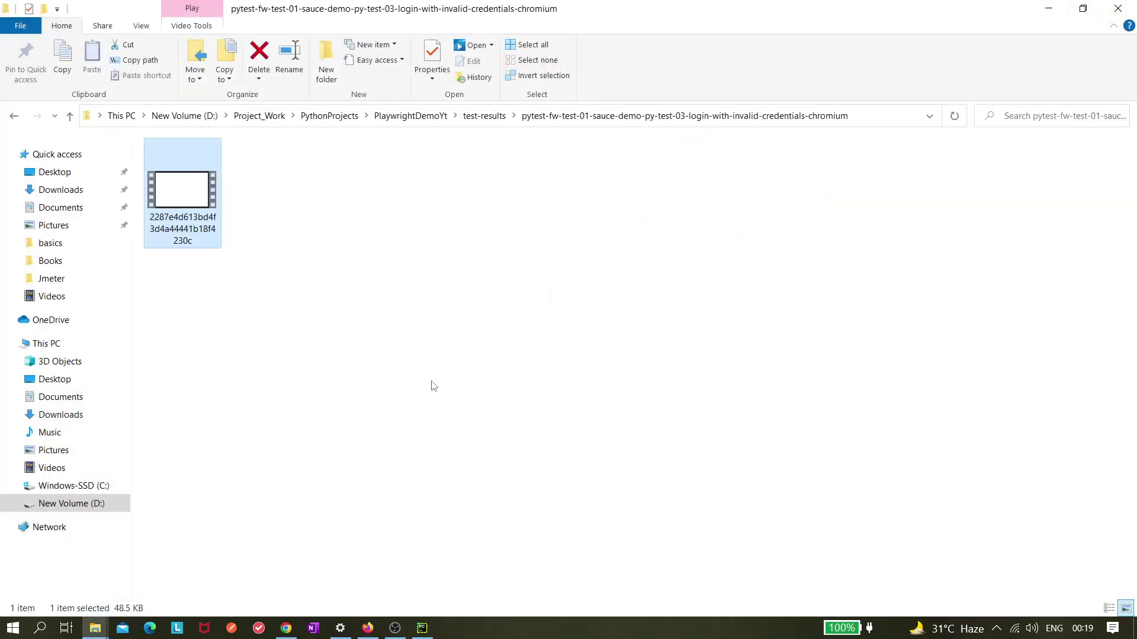
click(1048, 8)
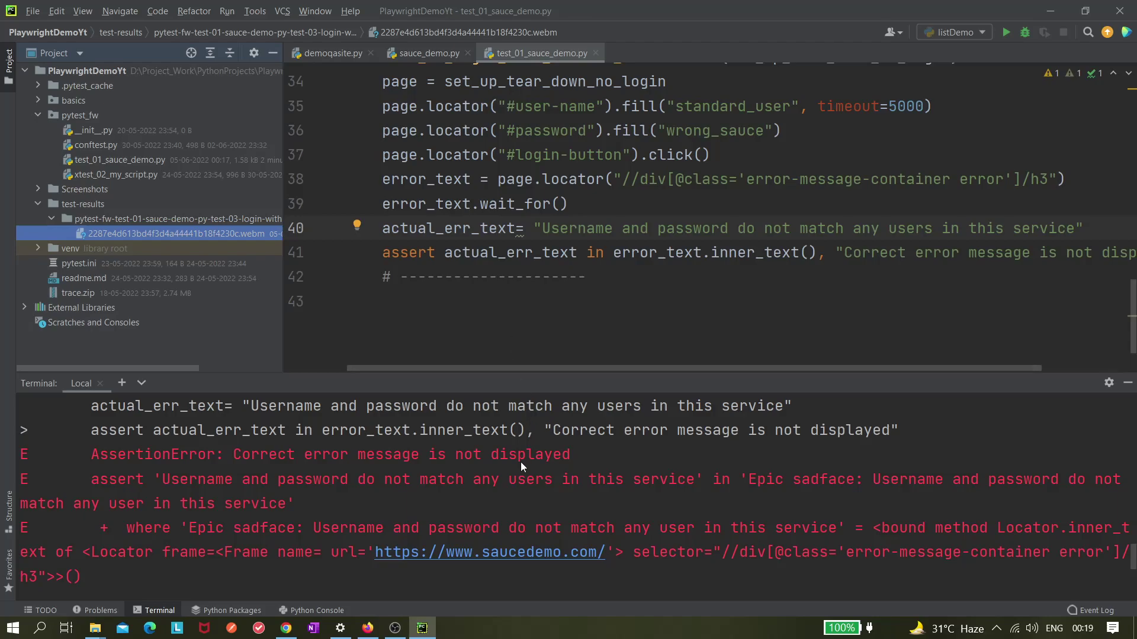
scroll(520, 462, down, 1)
scroll(520, 465, down, 2)
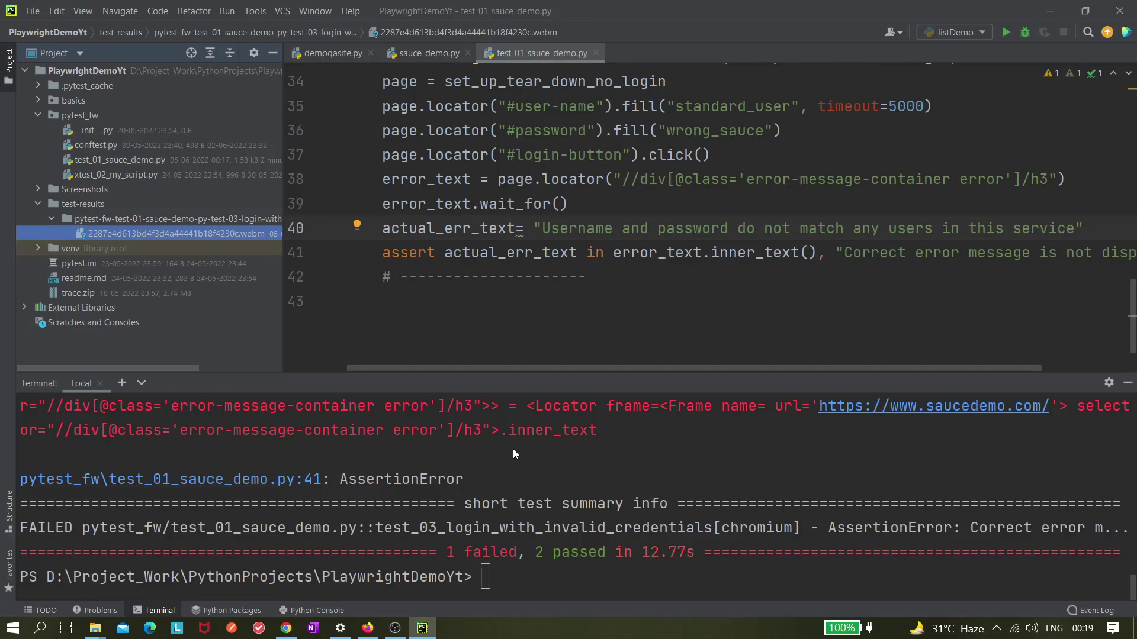
click(511, 254)
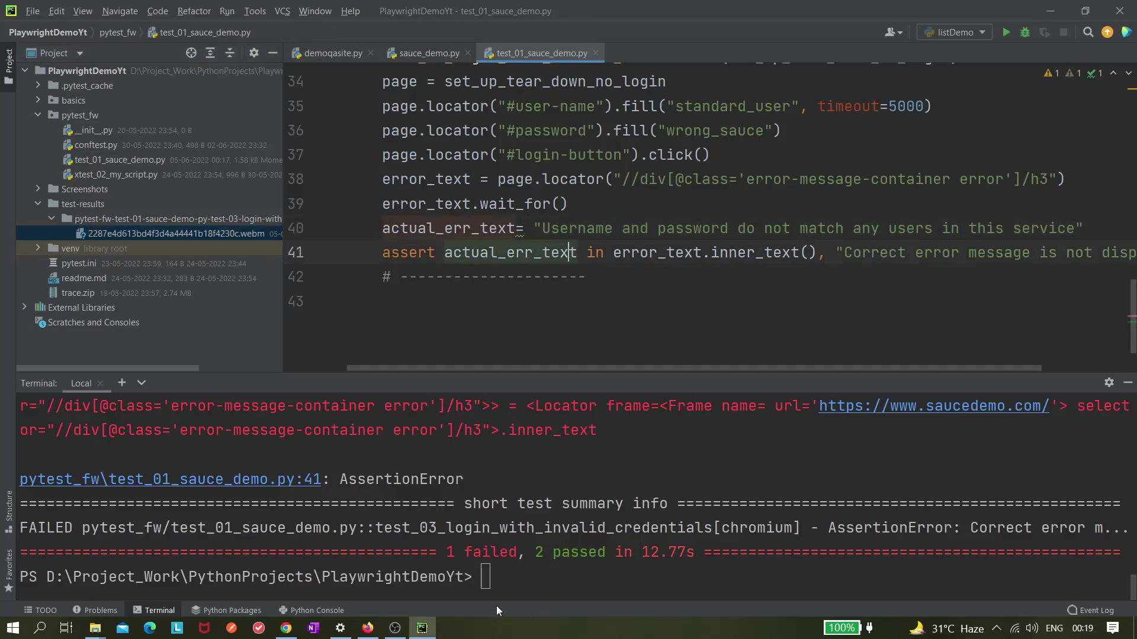